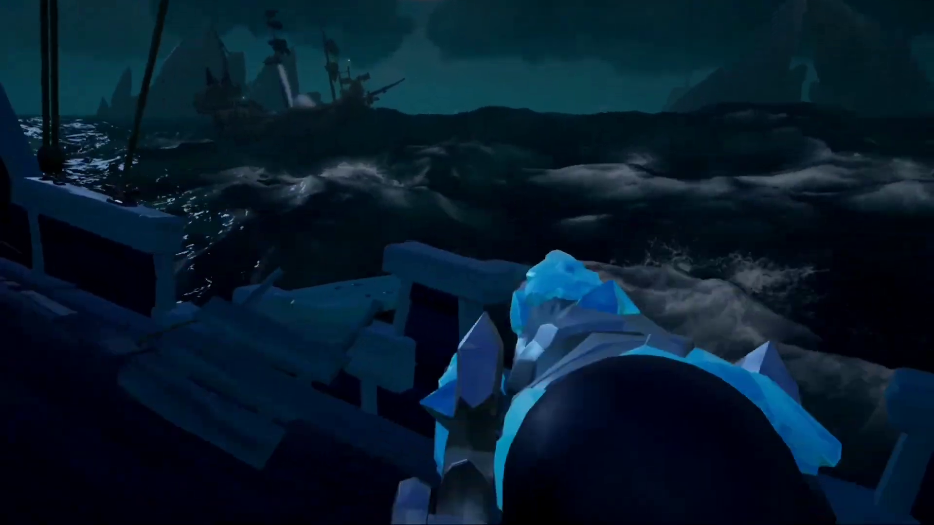
- Mount the Sea of Thieves cannon, load a cannonball and fire twice at the enemy ship
key("f")
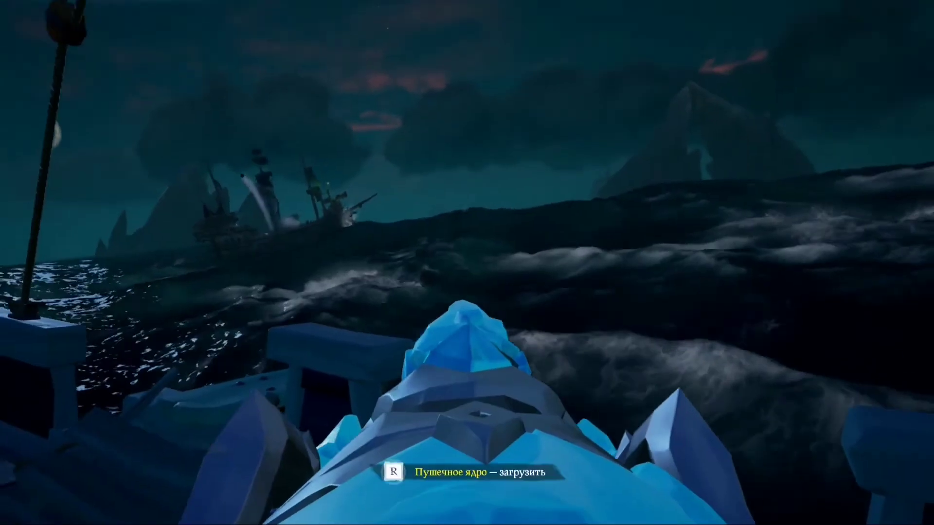
key("r")
key("r")
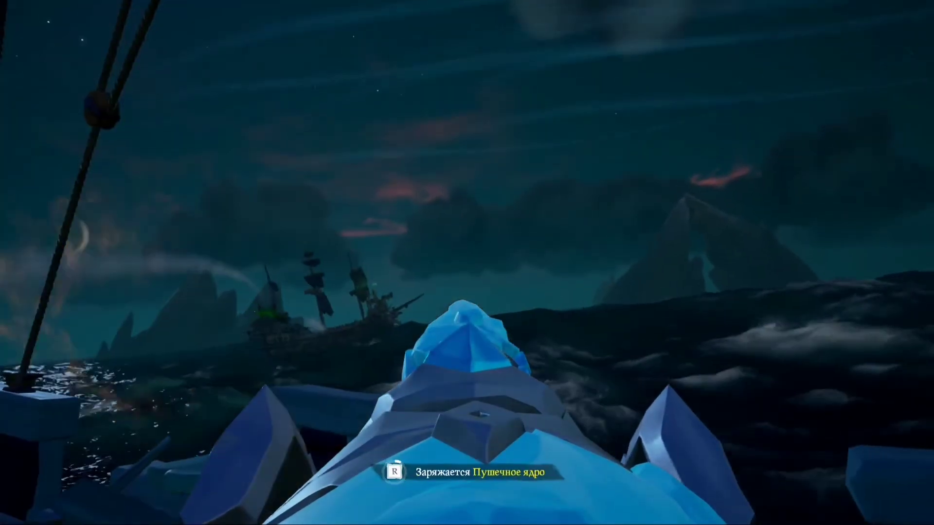
left_click(467, 262)
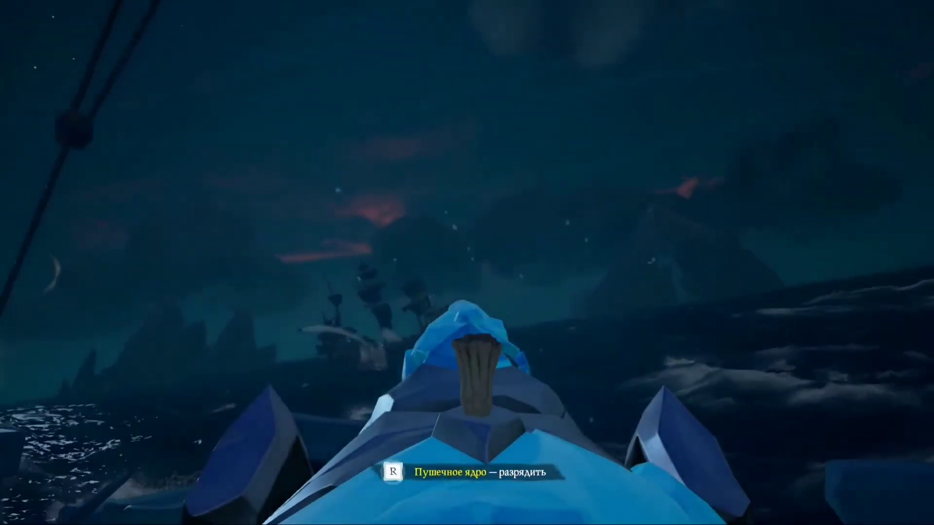
left_click(467, 263)
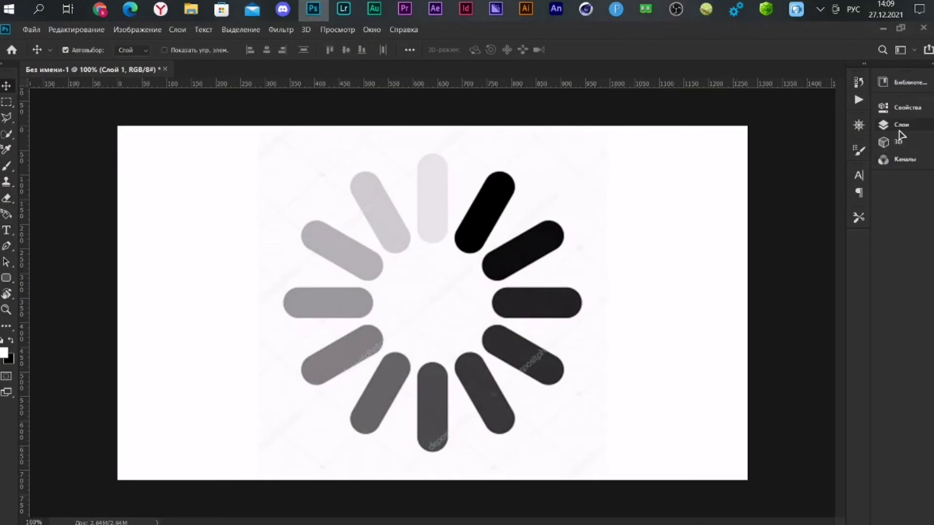
left_click(901, 125)
- Zoom in and Quick Select the top light bar and the upper-right dark bars with a smaller brush
scroll(411, 161, "up", 1)
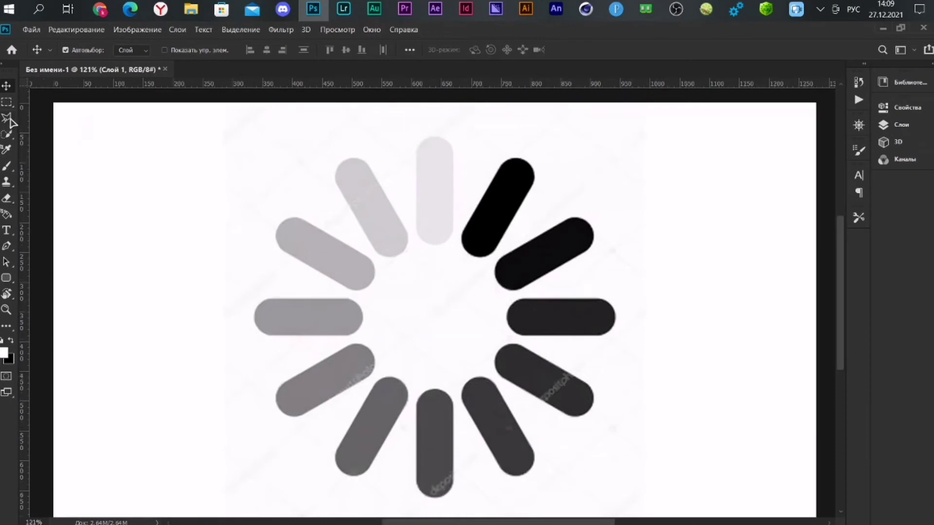
key("w")
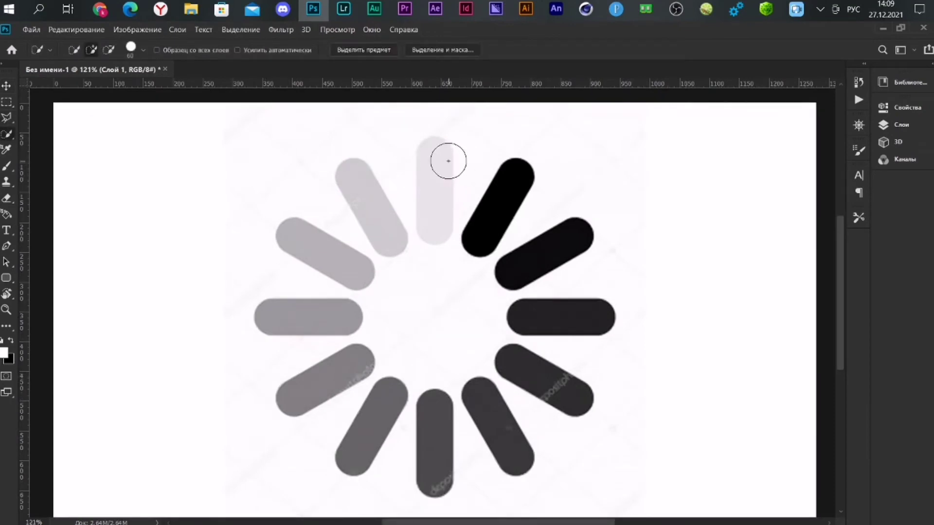
key("bracketleft")
left_click_drag(438, 151, 437, 221)
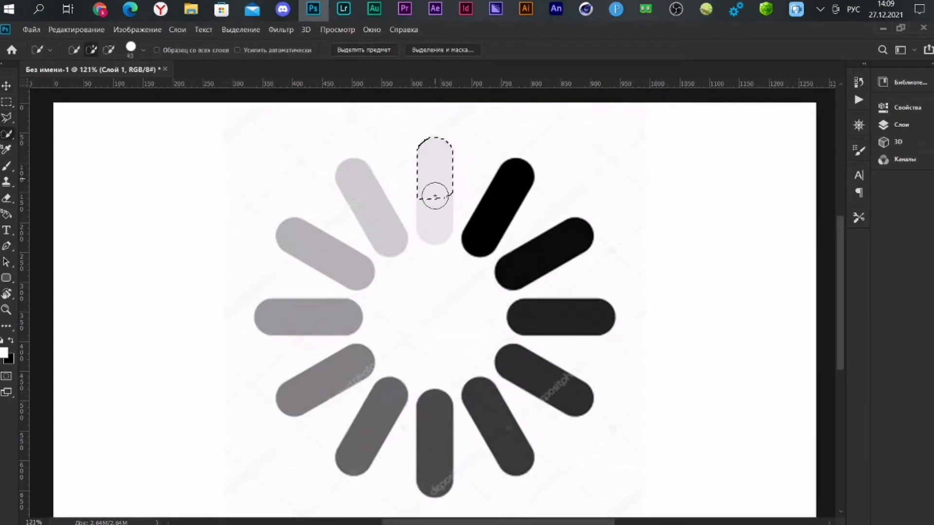
left_click_drag(518, 173, 494, 211)
left_click_drag(578, 239, 547, 250)
- Add the remaining right, bottom, left and upper-left bars to the selection
left_click_drag(598, 319, 586, 316)
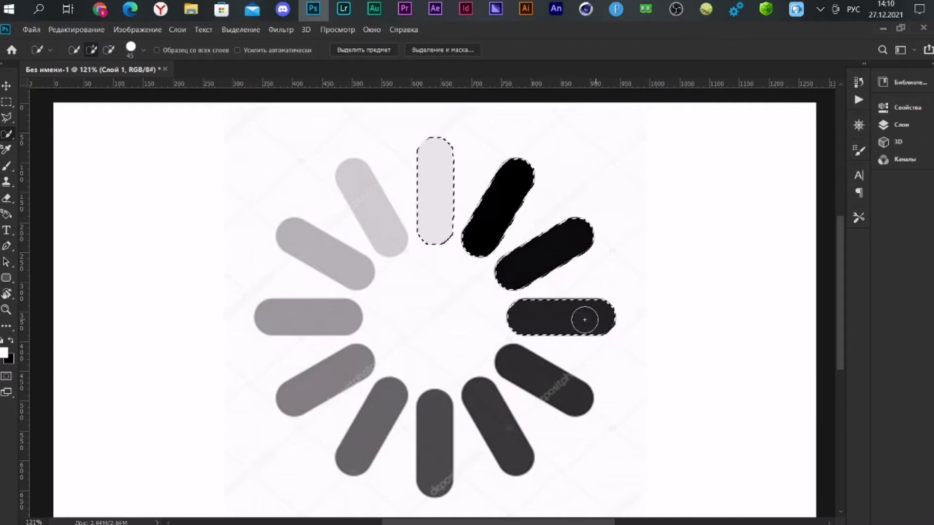
left_click_drag(569, 396, 544, 384)
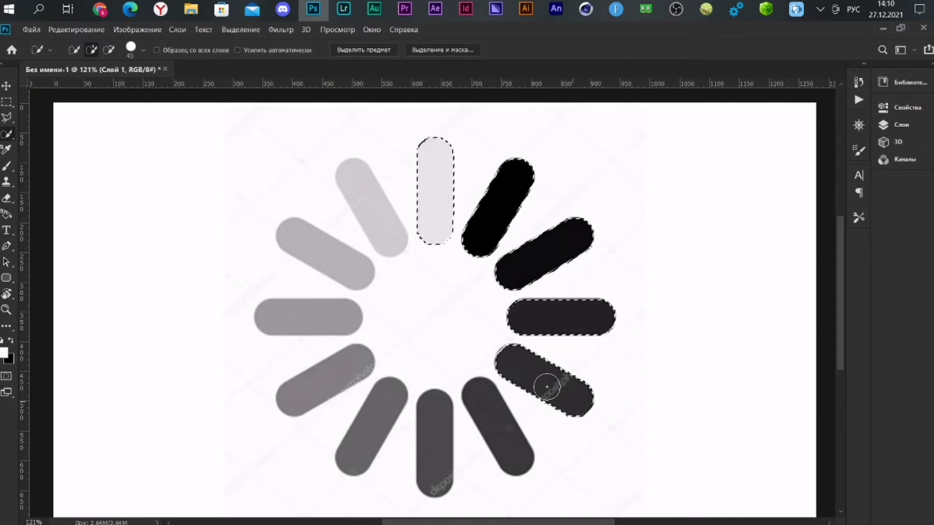
left_click_drag(508, 457, 503, 443)
left_click_drag(438, 462, 435, 486)
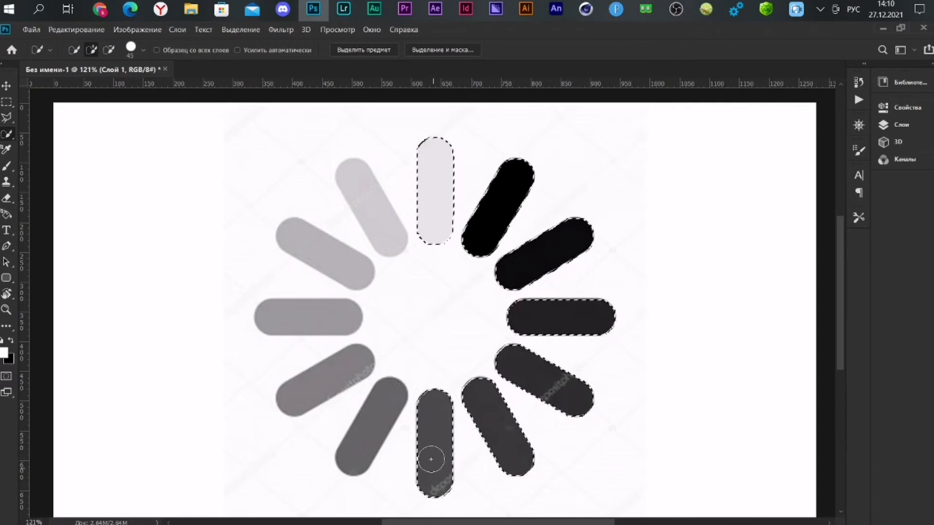
left_click_drag(365, 441, 368, 438)
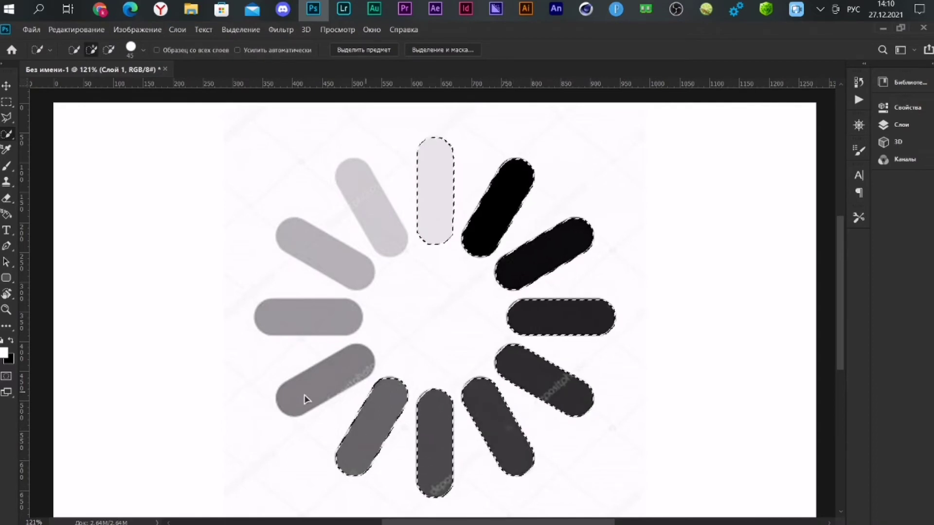
left_click_drag(299, 395, 336, 374)
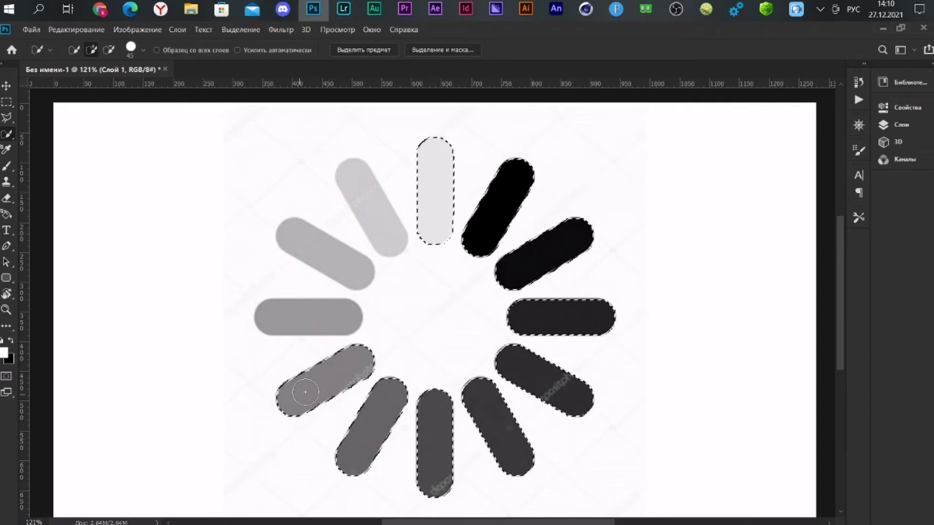
left_click(273, 324)
left_click(300, 241)
left_click(360, 189)
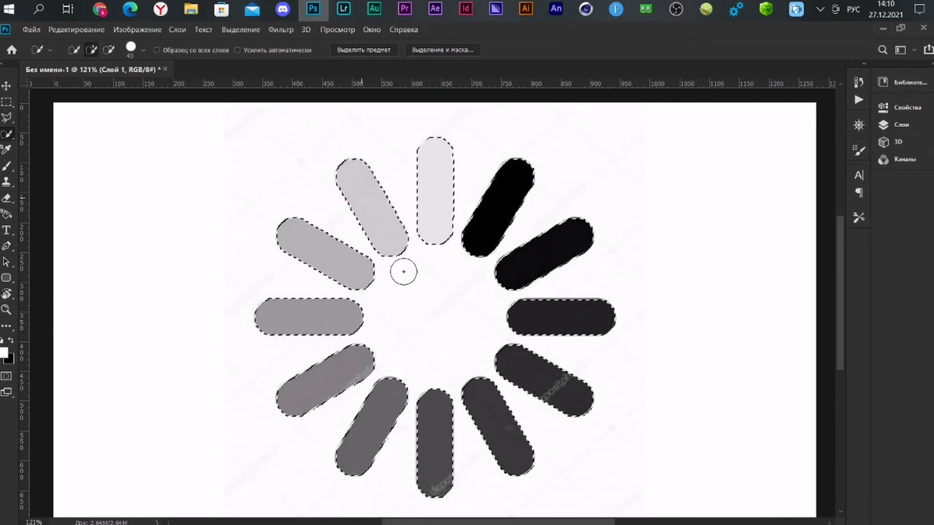
- Copy the selected spinner bars onto their own new layer with Layer via Copy
right_click(487, 214)
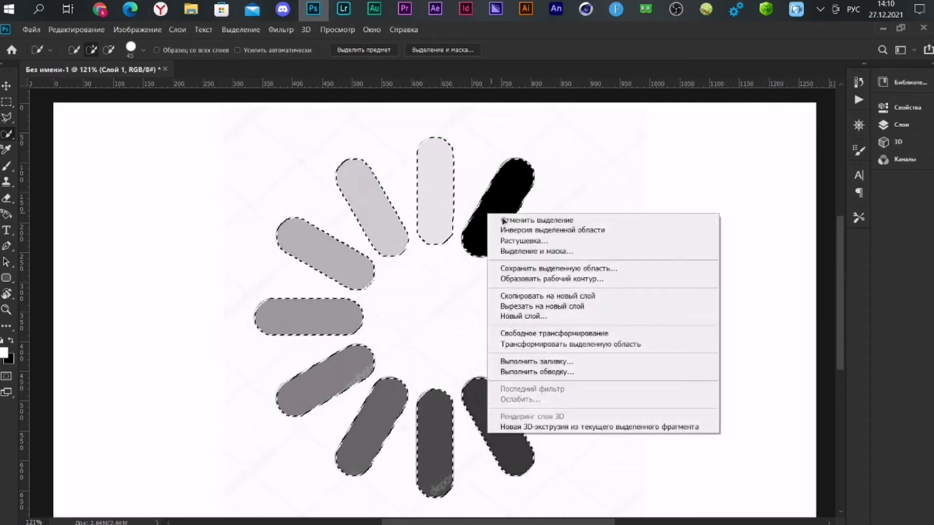
left_click(563, 295)
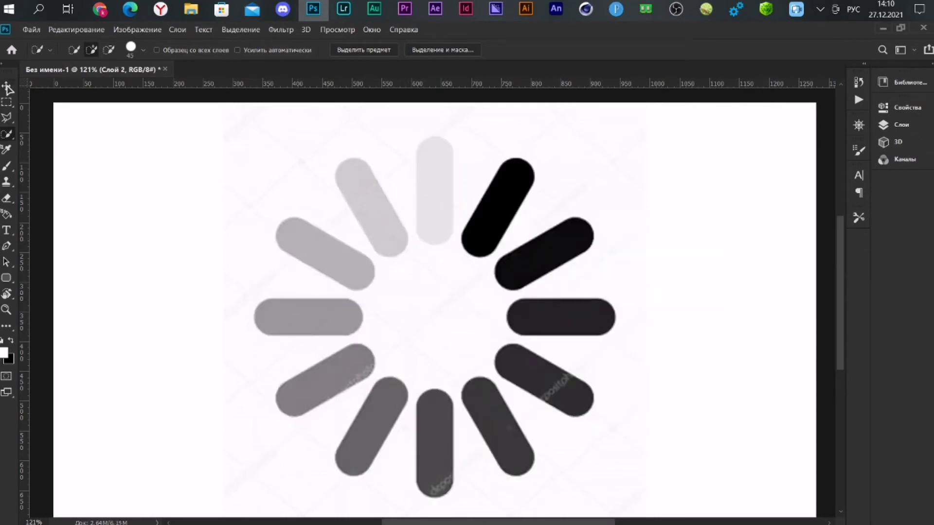
key("v")
scroll(227, 184, "down", 2)
scroll(227, 183, "down", 1)
- Select the original layer Слой 1 and fill it with white #ffffff
left_click(902, 126)
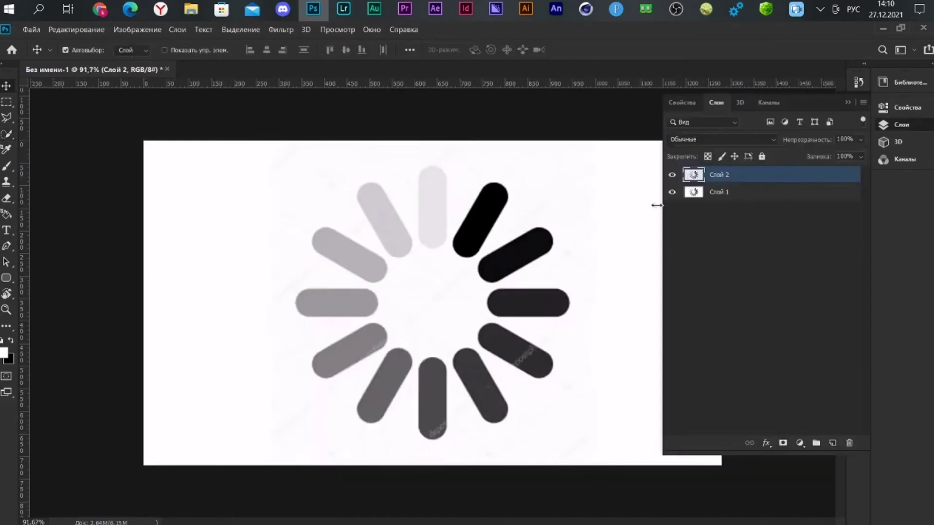
left_click(672, 192)
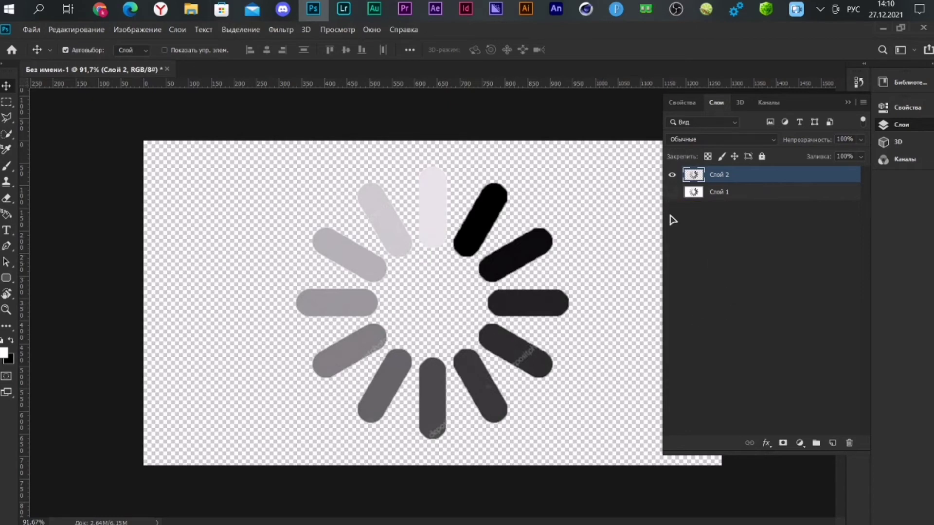
left_click(673, 192)
left_click(758, 197)
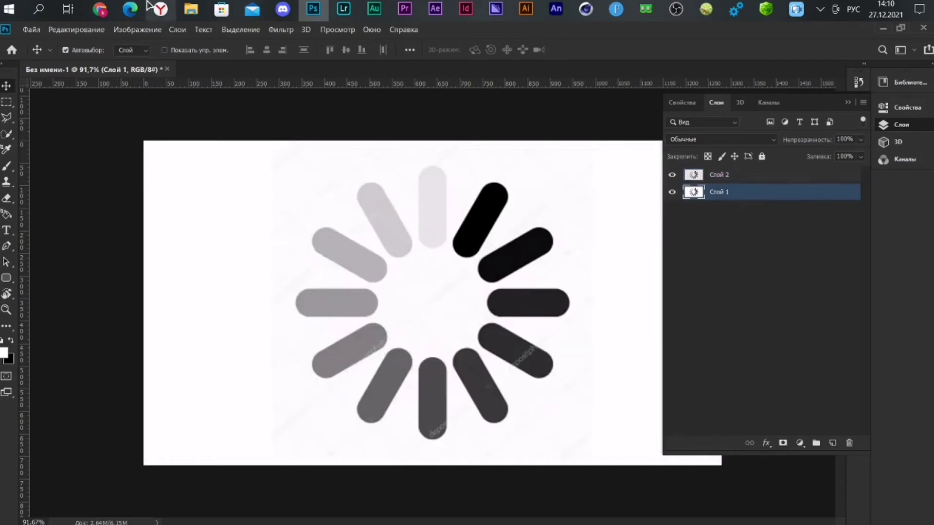
left_click(76, 30)
left_click(116, 211)
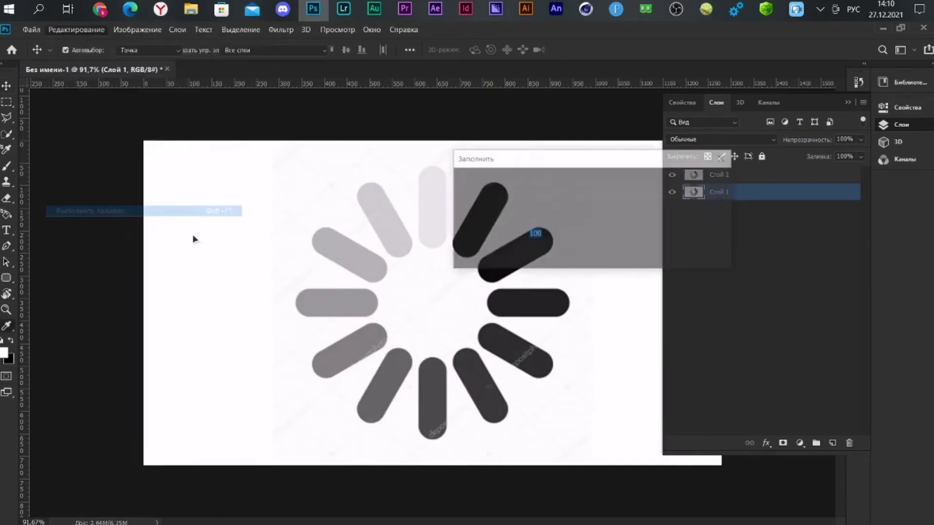
left_click(565, 181)
left_click(563, 214)
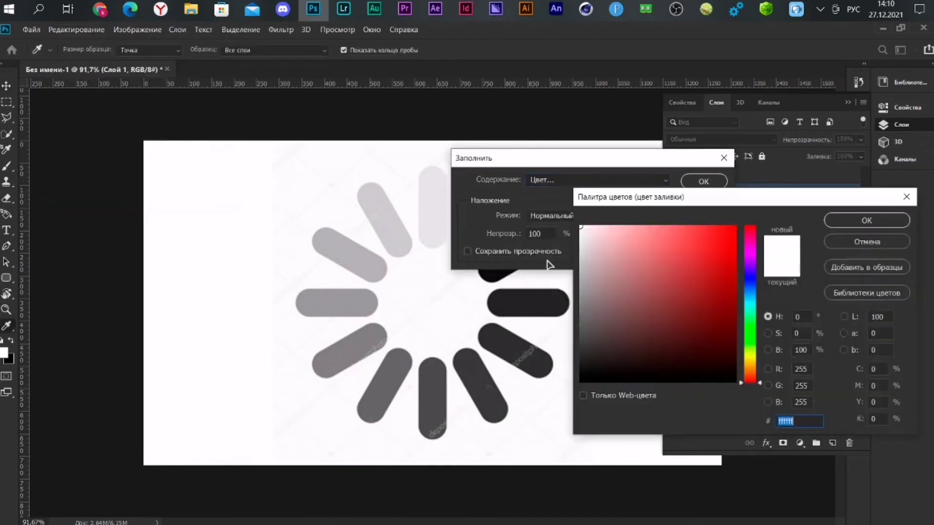
left_click(863, 219)
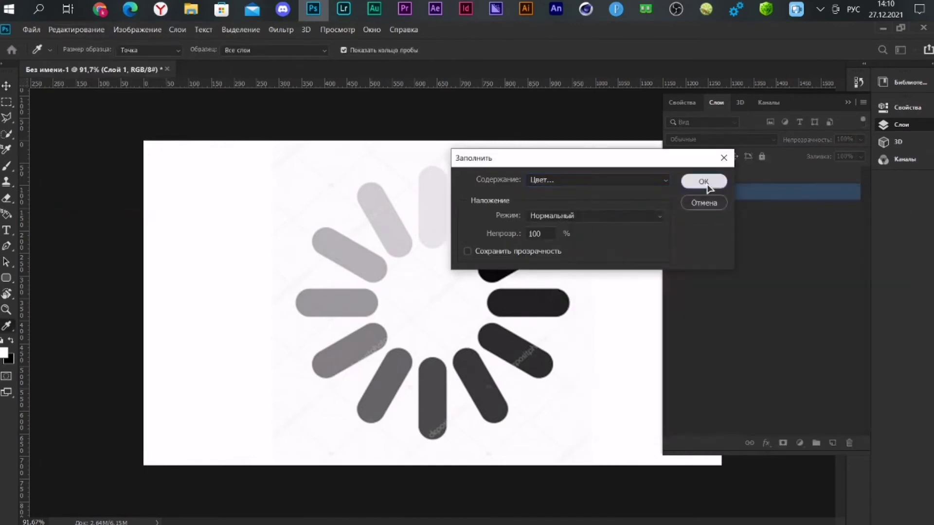
left_click(703, 181)
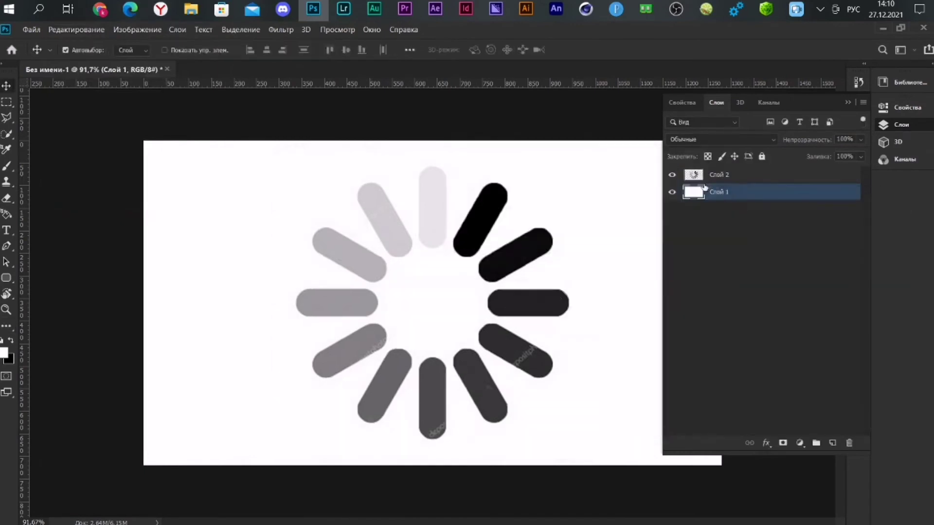
- Make the copied bars layer active and set up a 23 px Brush
left_click(793, 177)
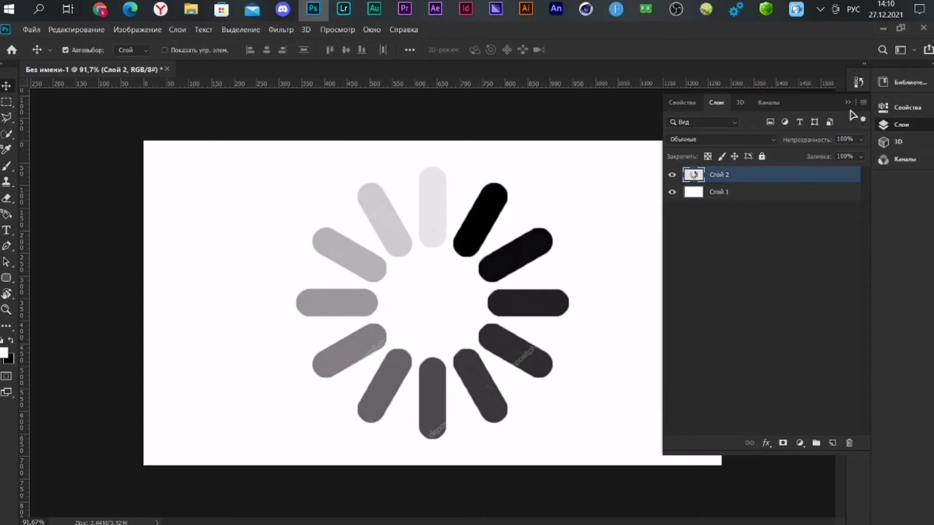
left_click(854, 104)
scroll(555, 409, "up", 2)
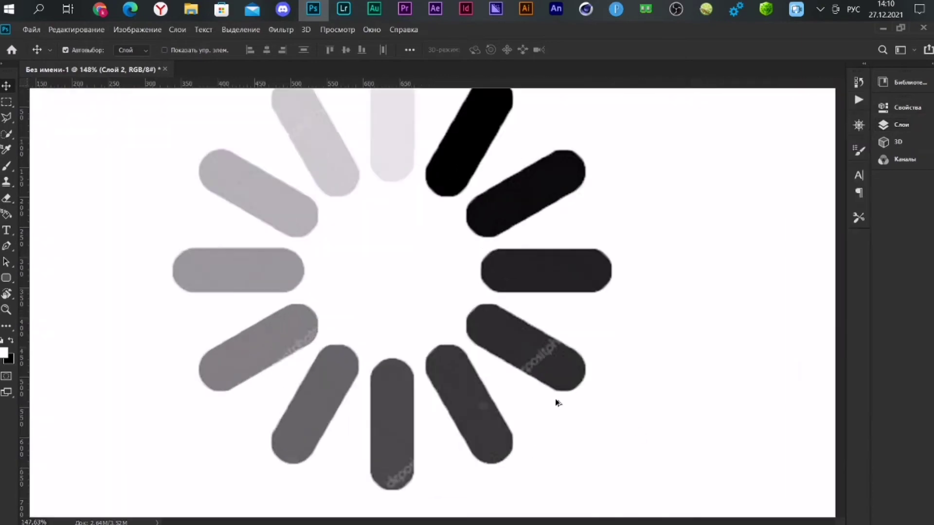
scroll(503, 353, "up", 3)
left_click(7, 168)
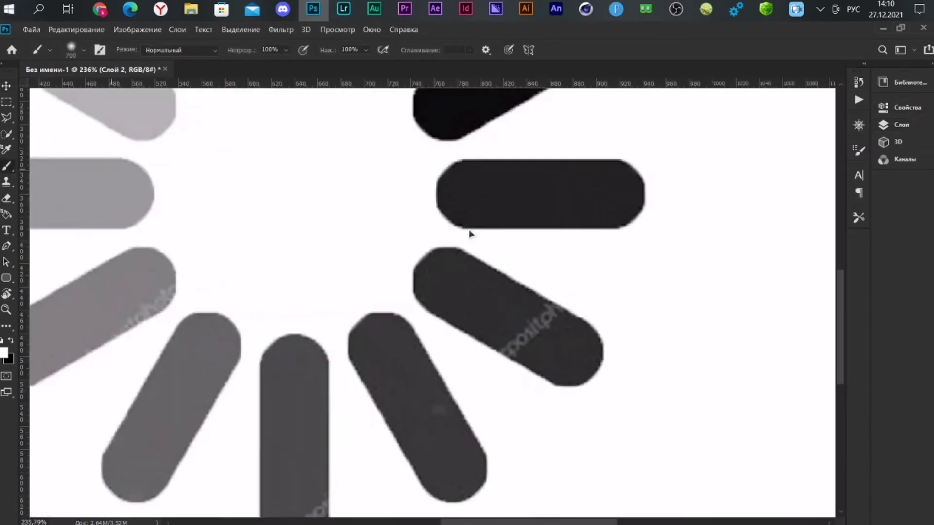
right_click(522, 270)
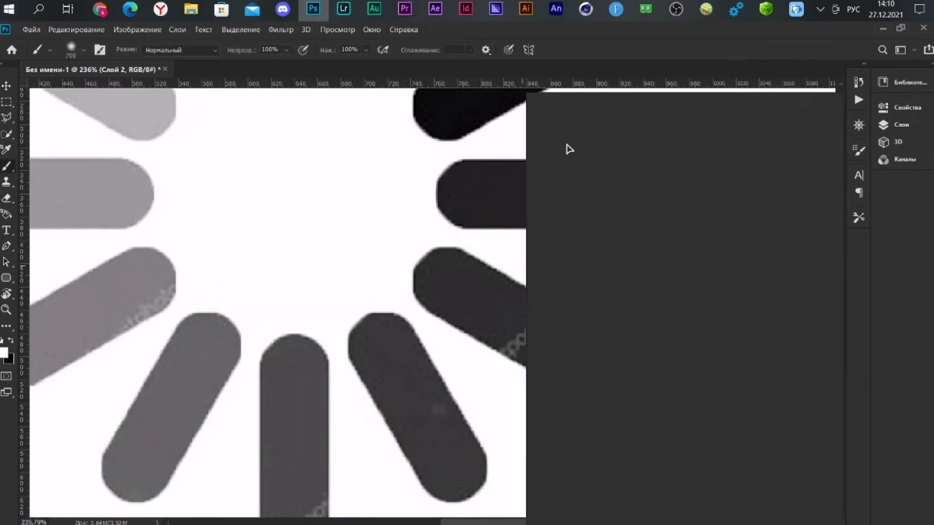
left_click(596, 122)
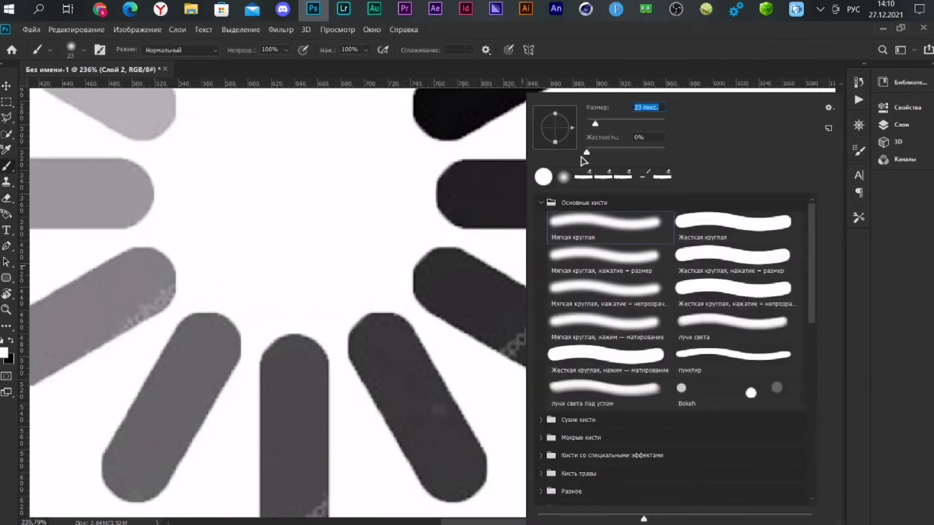
left_click(480, 290)
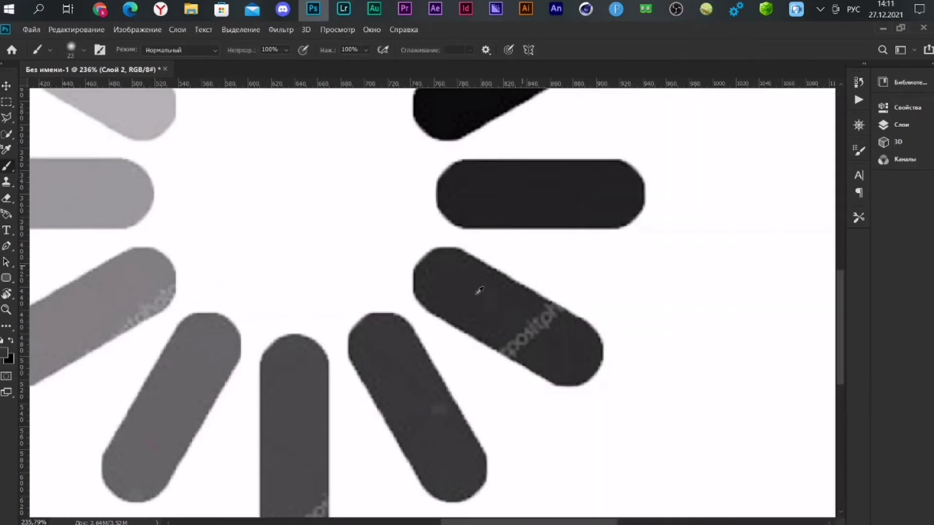
- Paint out the watermark specks with each bar's sampled grey, then fit the canvas on screen
mouse_move(536, 326)
left_mouse_down()
mouse_move(559, 318)
mouse_move(521, 334)
mouse_move(521, 348)
mouse_move(502, 338)
mouse_move(521, 348)
mouse_move(559, 328)
mouse_move(546, 313)
left_mouse_up()
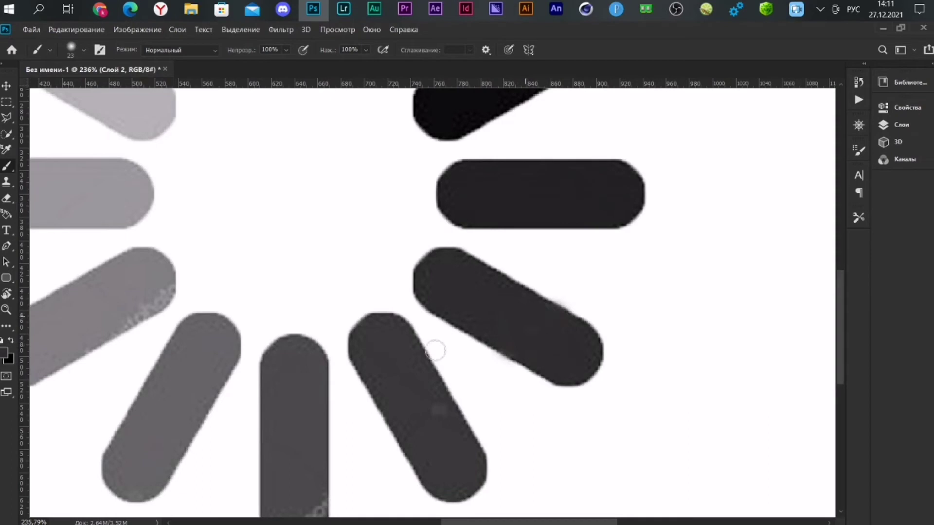
left_click_drag(421, 381, 442, 433)
key("ctrl+z")
left_click(420, 395, "alt")
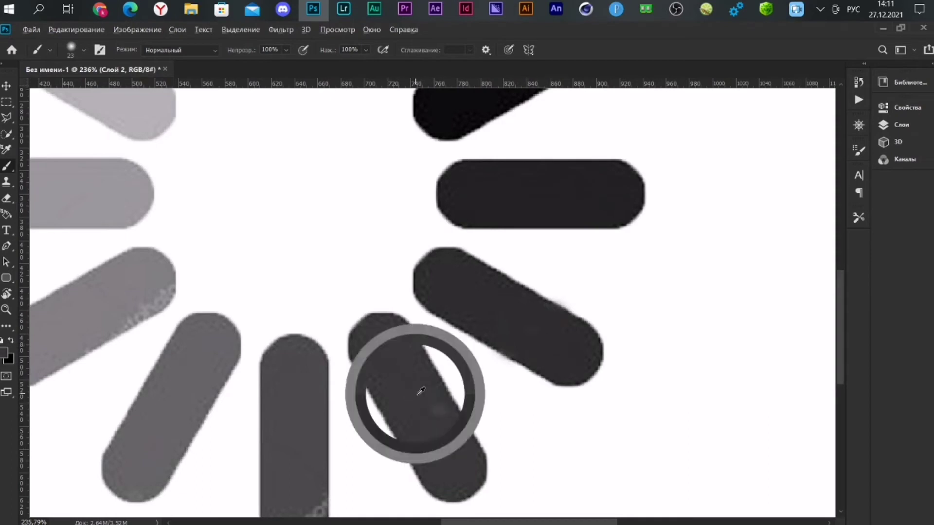
left_click(438, 416)
left_click_drag(383, 419, 504, 304)
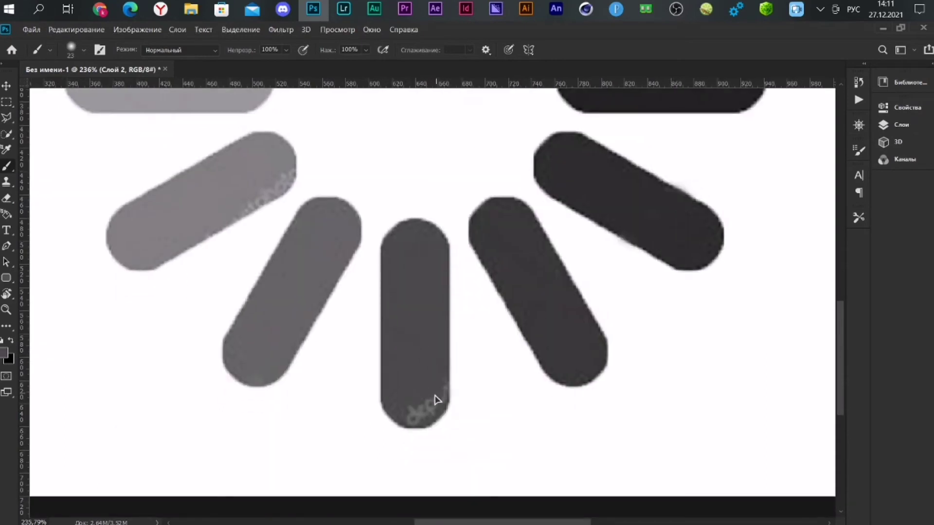
mouse_move(431, 408)
left_mouse_down()
mouse_move(417, 417)
mouse_move(435, 384)
left_mouse_up()
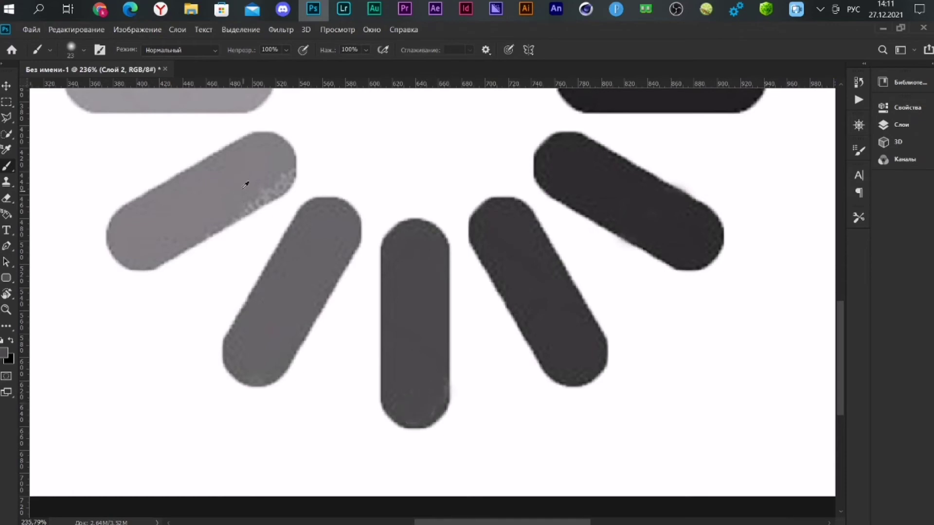
left_click_drag(273, 183, 251, 196)
left_click_drag(286, 250, 306, 340)
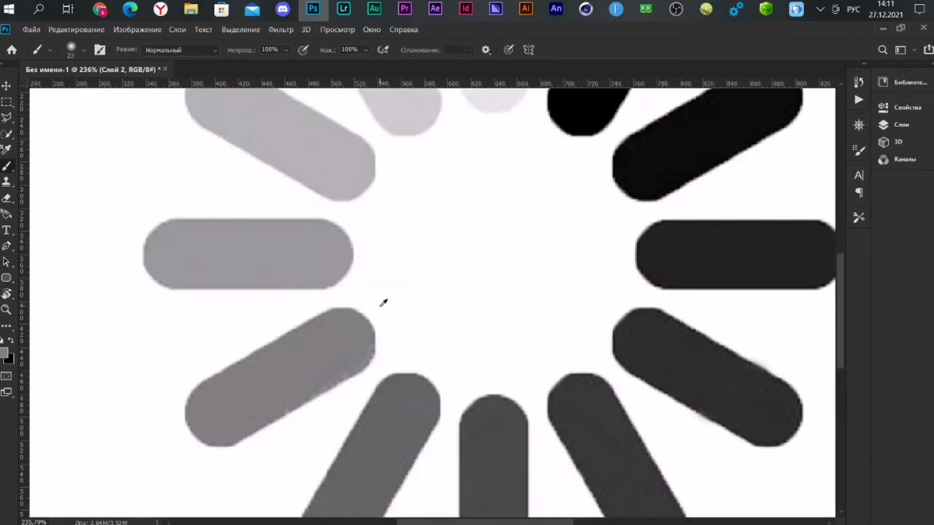
key("ctrl+0")
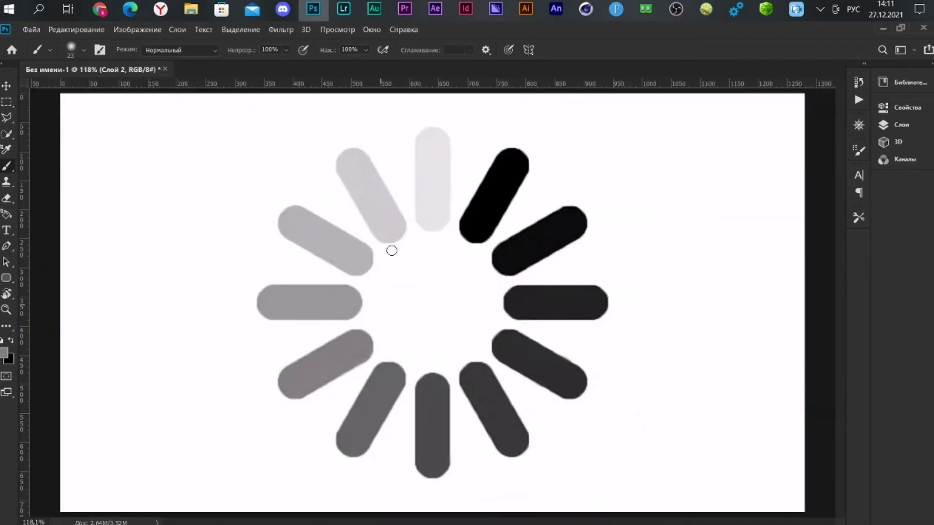
- Open the Timeline panel and create a frame animation with the spinner as frame 1
left_click(8, 87)
scroll(396, 175, "down", 2)
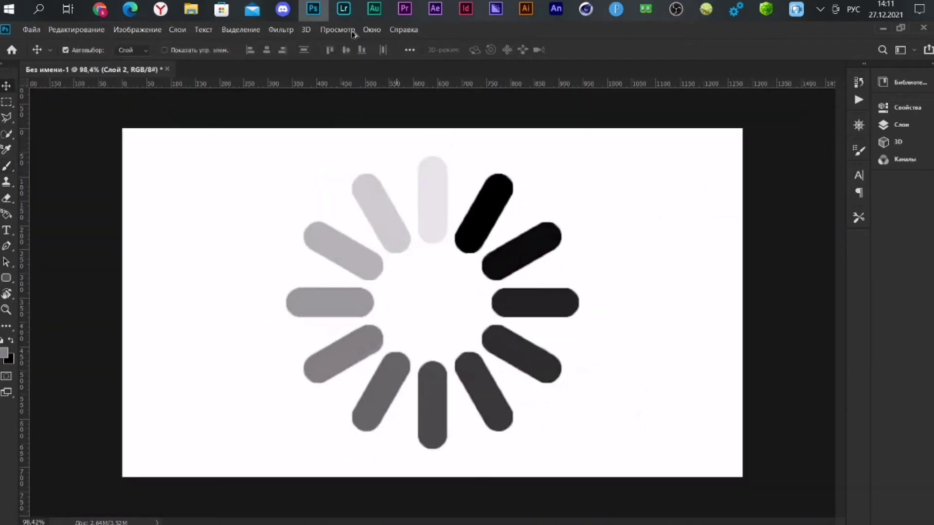
left_click(371, 30)
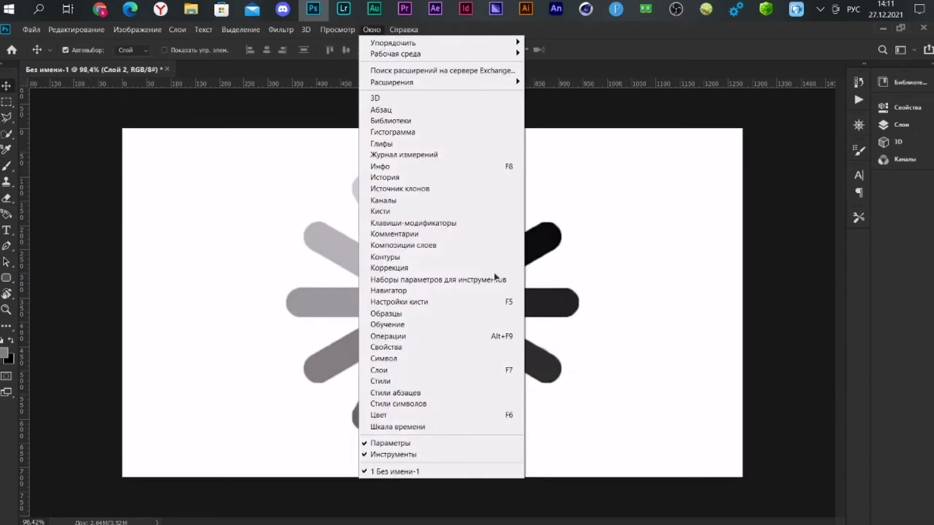
left_click(444, 427)
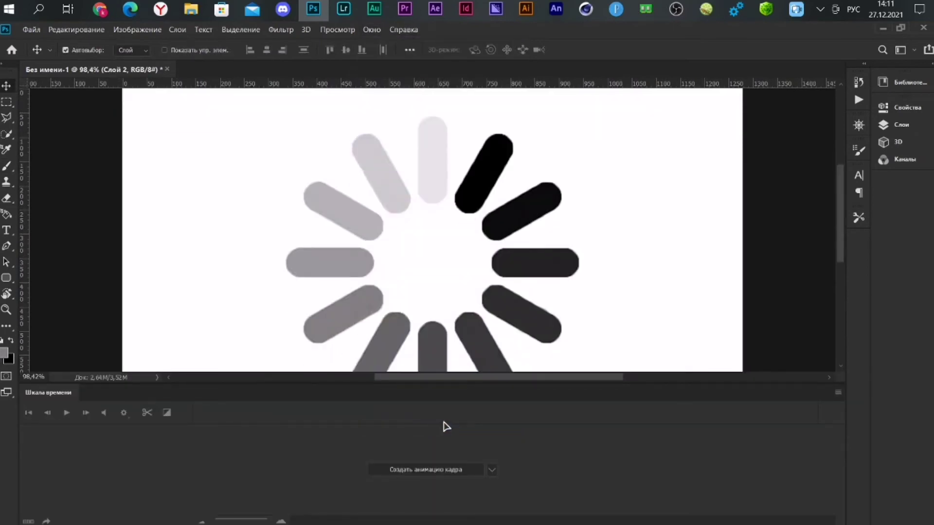
left_click(492, 471)
left_click(414, 494)
left_click(414, 470)
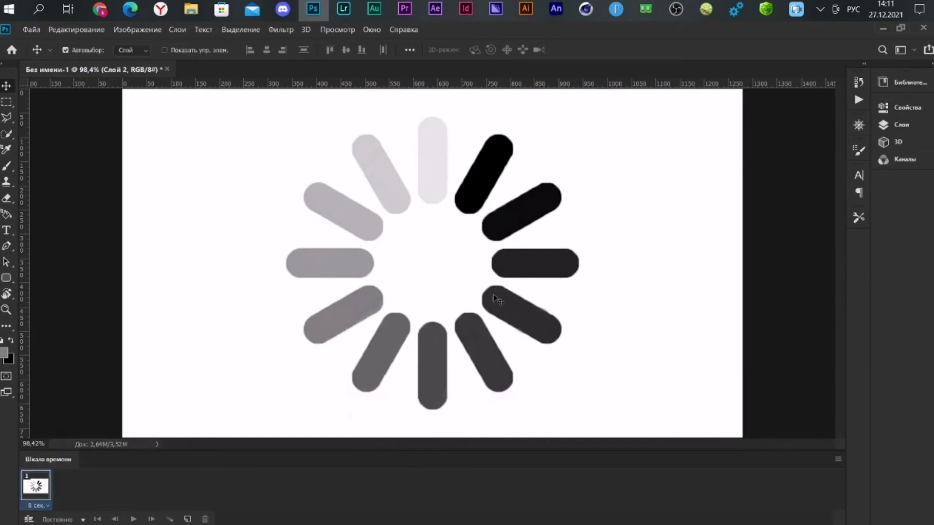
- Free Transform the spinner layer to exactly 30° rotation and commit it
left_click(900, 124)
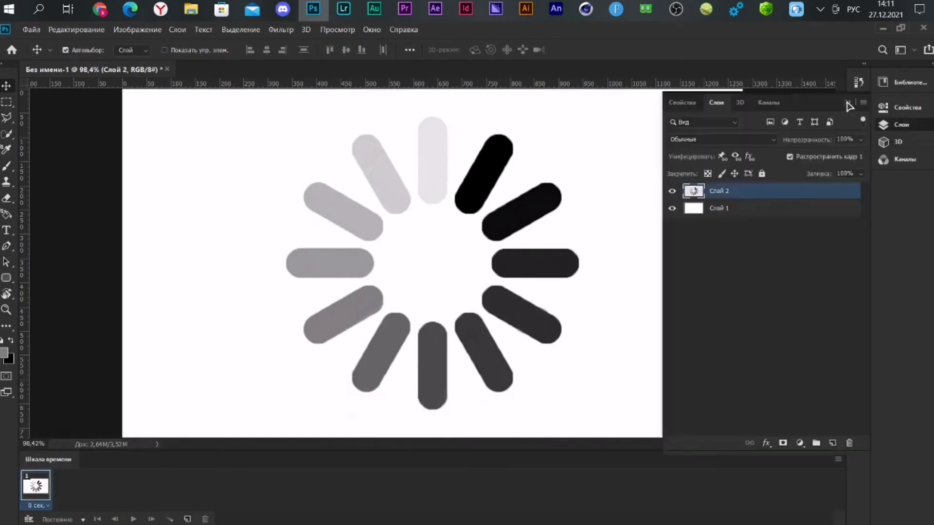
left_click(849, 104)
left_click(68, 30)
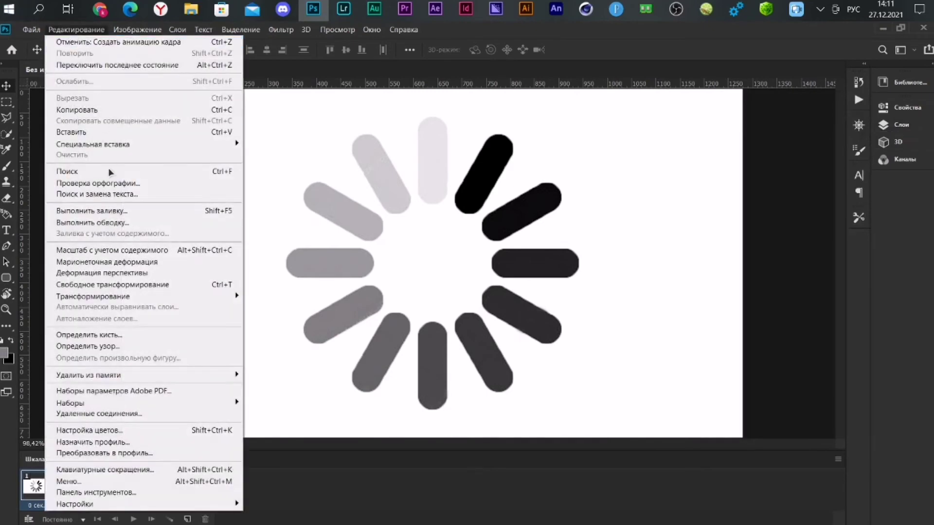
left_click(109, 285)
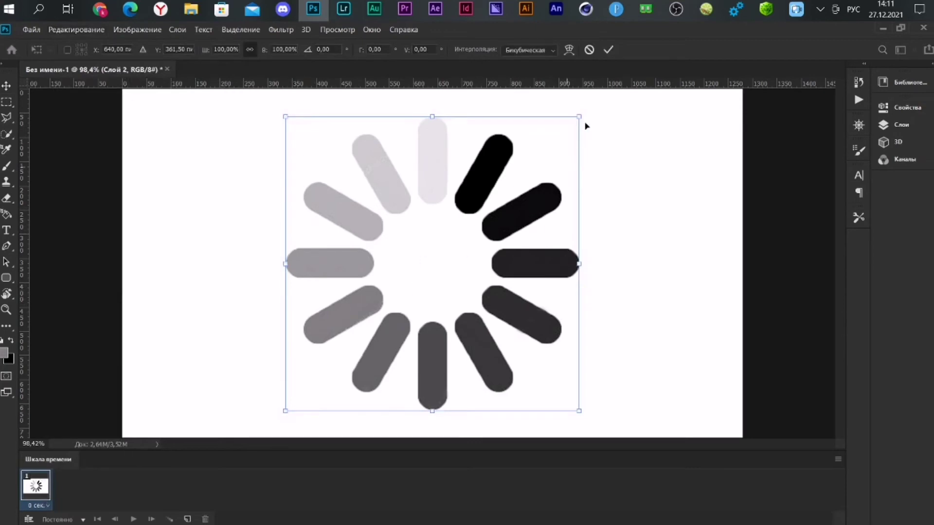
left_click_drag(589, 111, 600, 205)
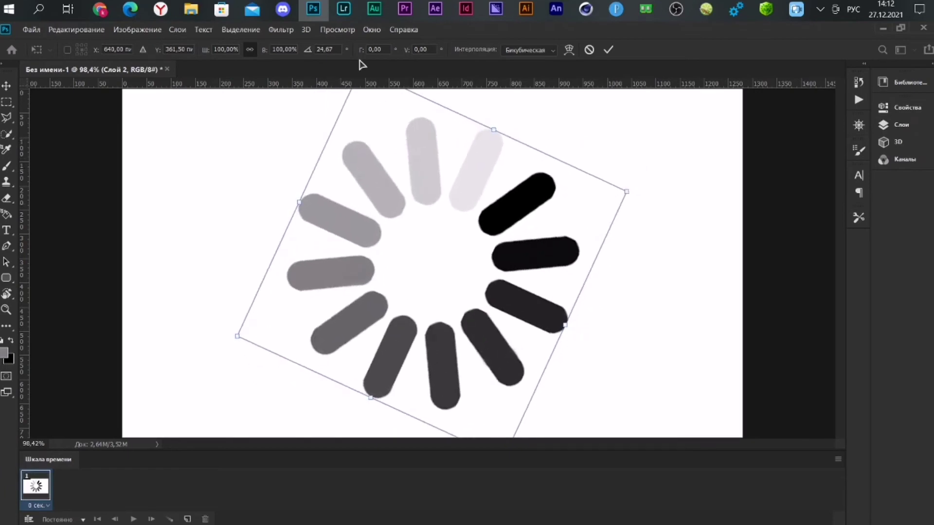
double_click(325, 49)
type("3")
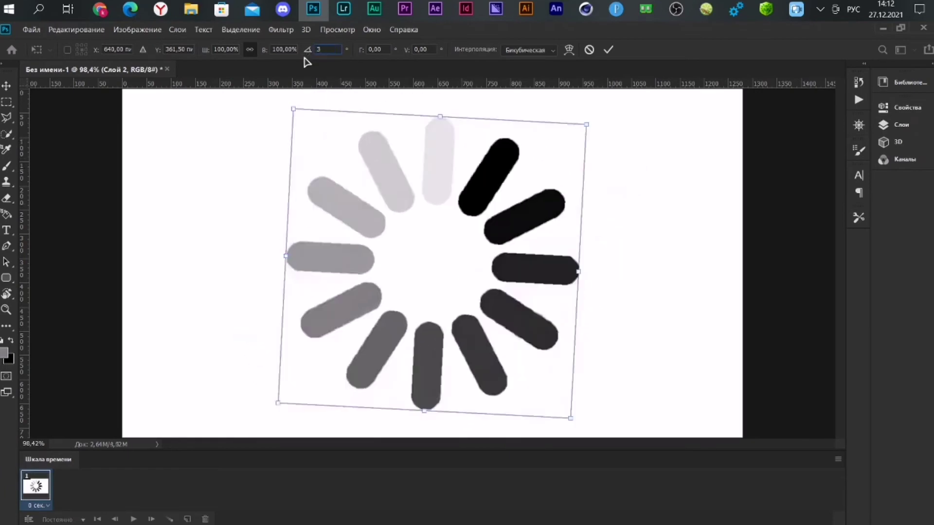
type("0")
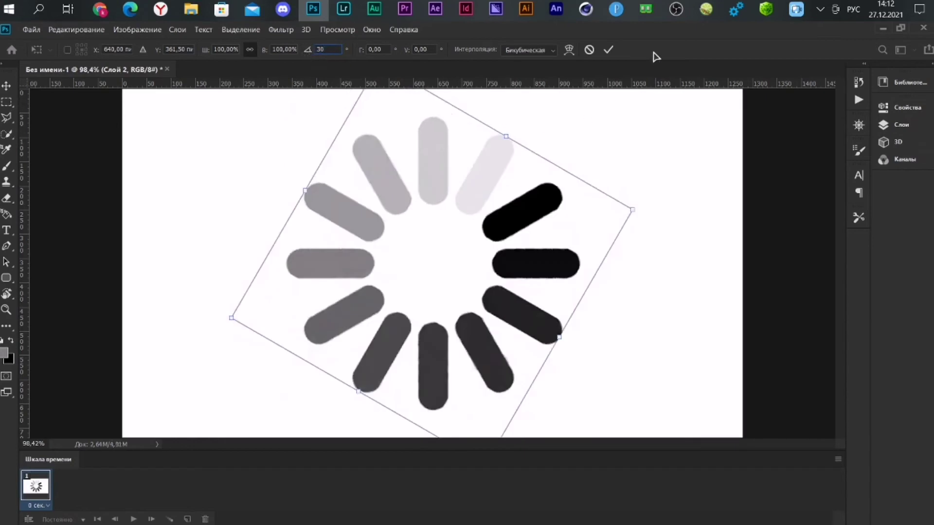
left_click(611, 49)
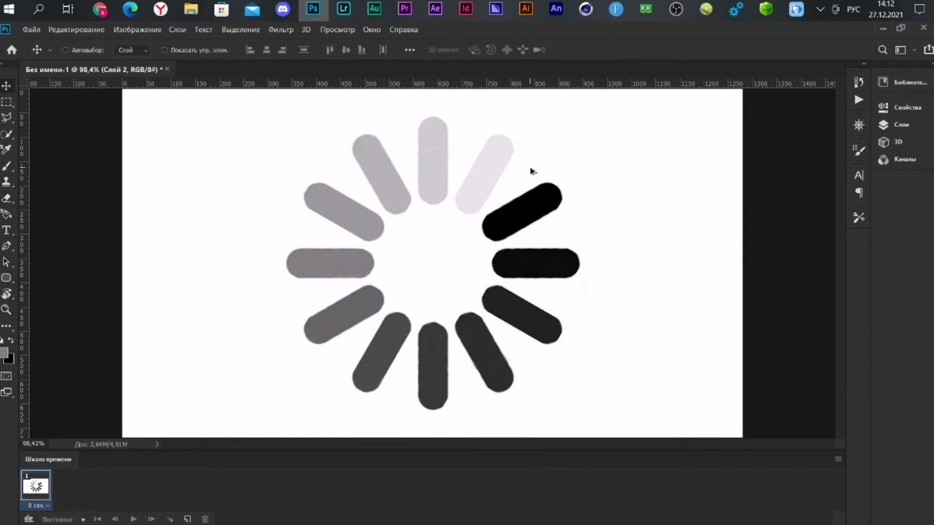
- Make two trial rotated copies with Ctrl+Alt+Shift+T, check the layer list, then undo them
key("ctrl+shift+alt+t")
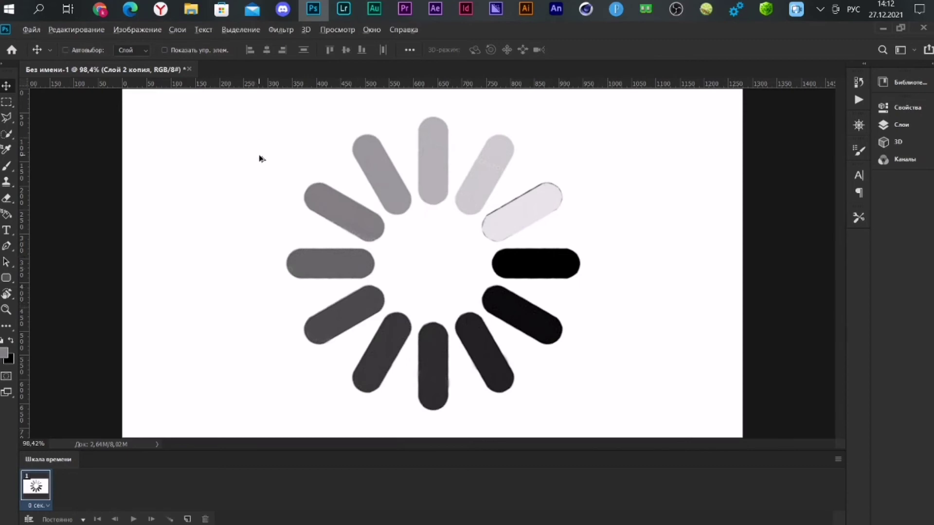
key("ctrl+alt+shift+t")
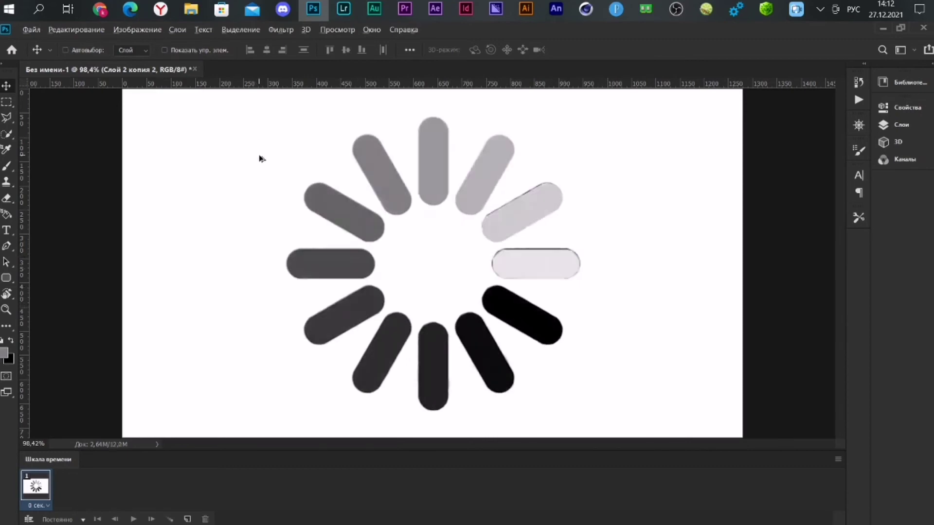
left_click(924, 125)
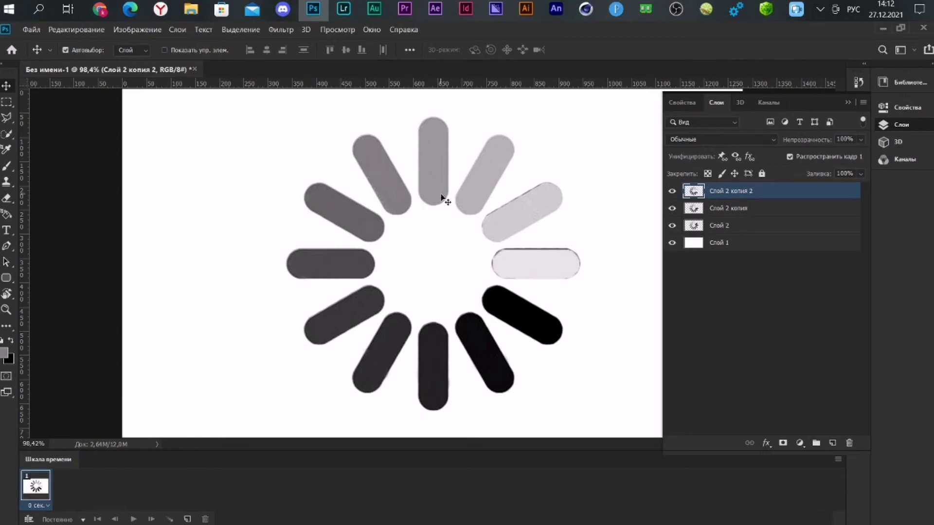
key("ctrl+z")
key("ctrl+z")
key("ctrl+z")
key("ctrl+z")
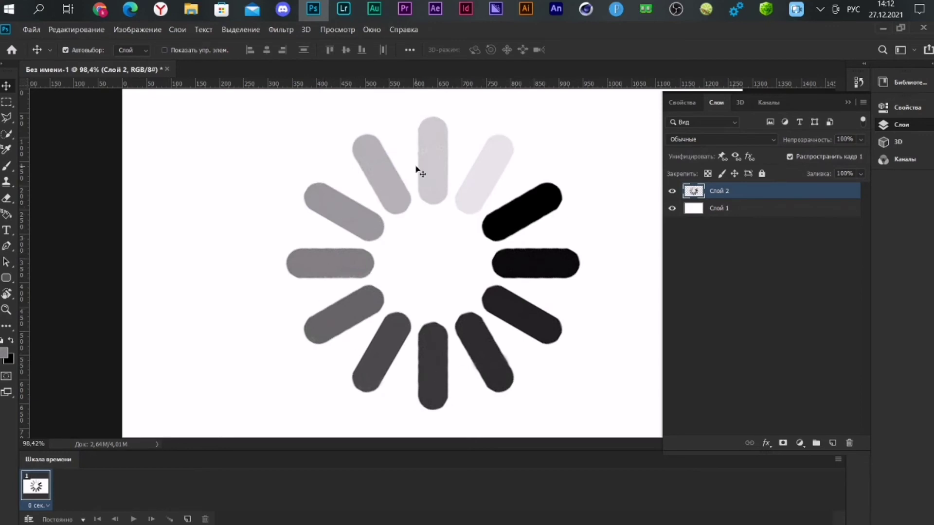
- Undo a stray copy, then repeat Ctrl+Alt+Shift+T to stack rotated copies of Слой 2
key("ctrl")
key("ctrl+alt+shift+t")
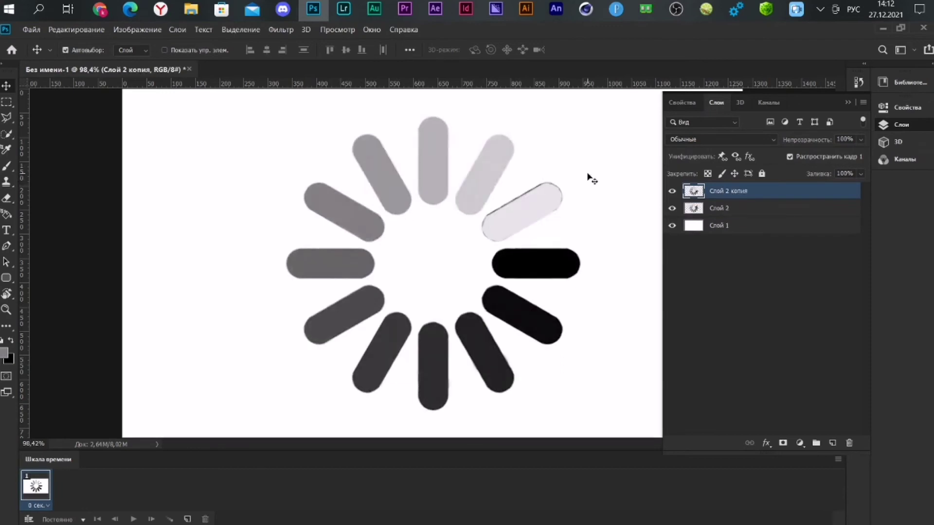
key("ctrl+z")
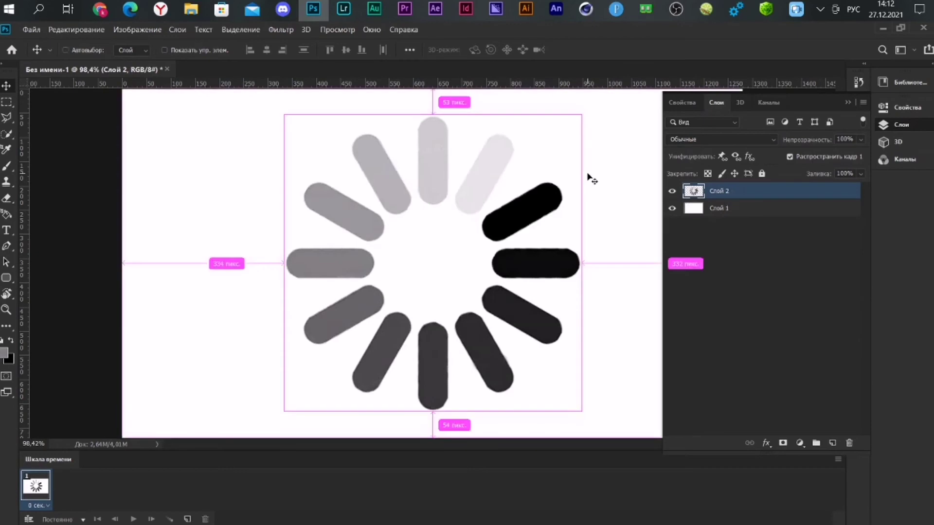
key("ctrl+alt+shift+t")
key("ctrl+alt+shift+t")
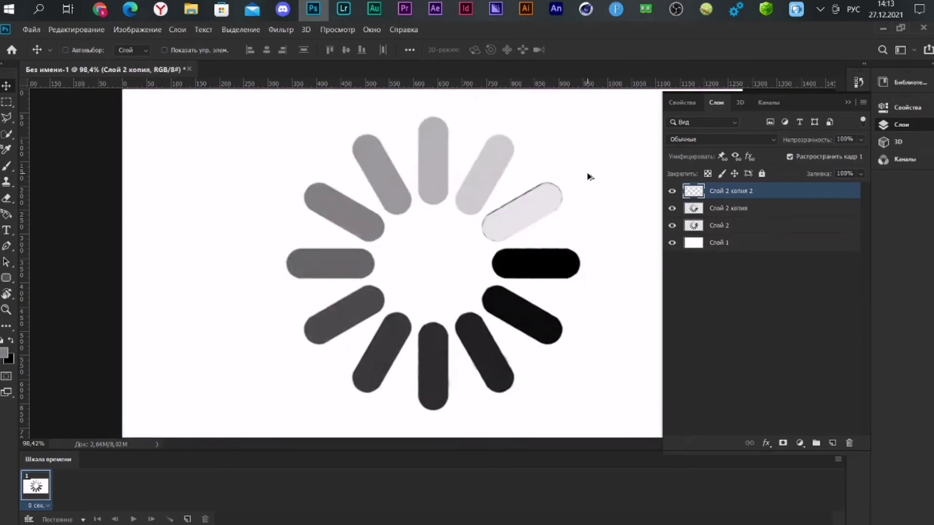
key("ctrl+alt+shift+t")
key("ctrl+alt+shift+t")
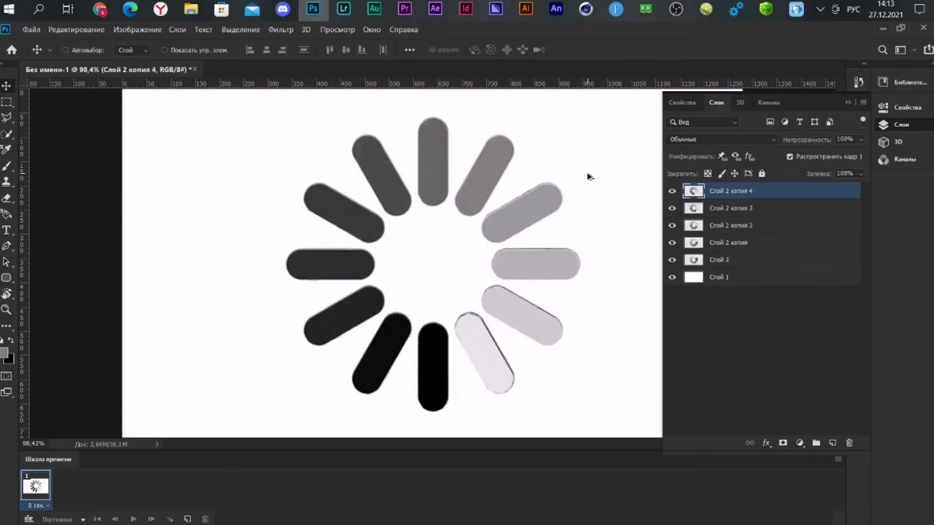
key("ctrl+alt+shift+t")
key("ctrl+alt+shift+t")
key("ctrl+alt+shift+t")
key("ctrl+alt+shift+t")
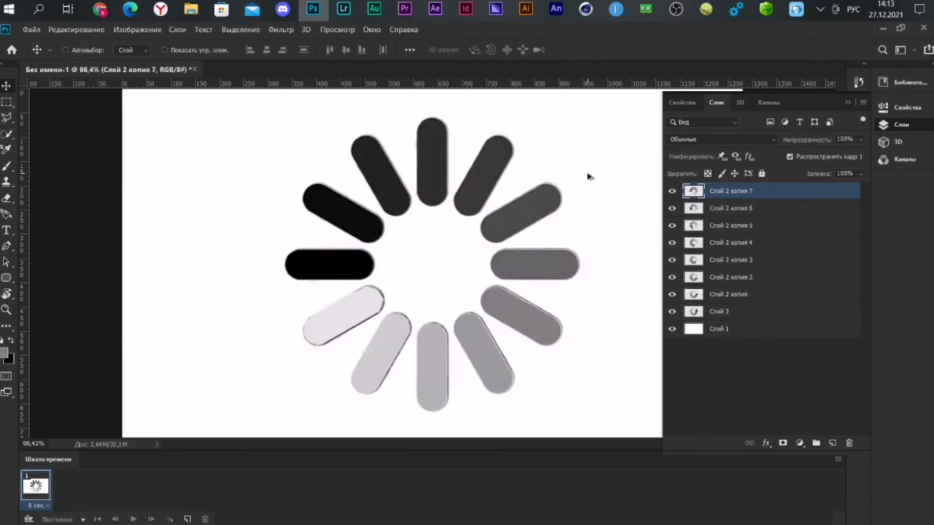
key("ctrl+alt+shift+t")
key("ctrl+alt+shift+t")
key("ctrl+alt+shift+t")
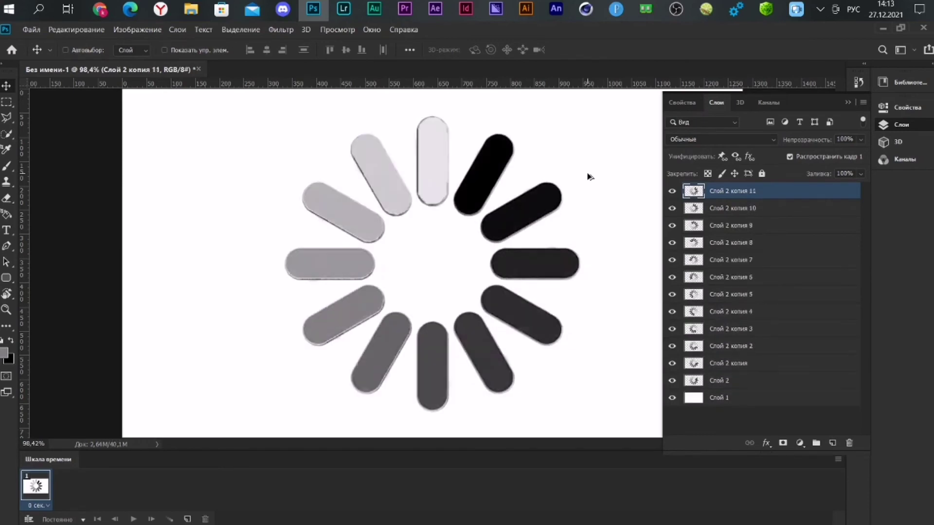
key("ctrl+alt+shift+t")
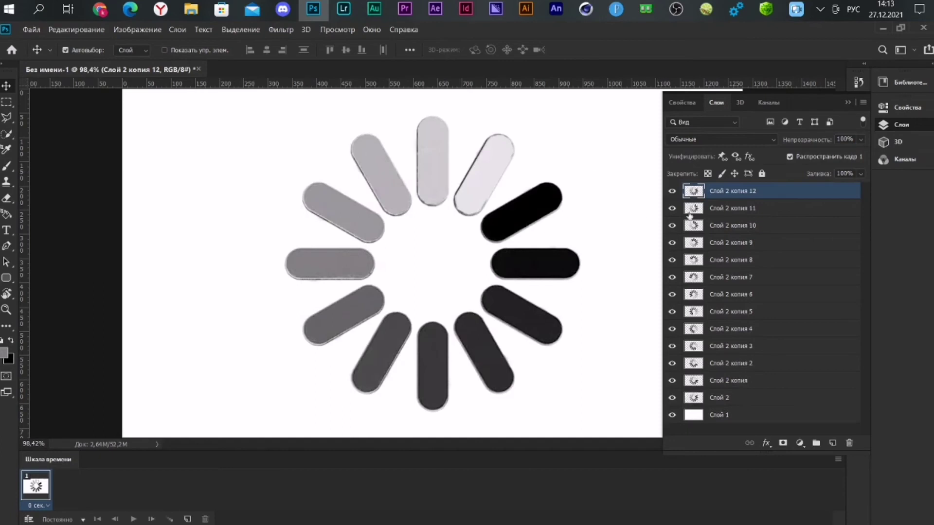
- Hide all copy layers, then build frames 2–7, each showing the next copy (копия 1–6)
left_click_drag(674, 191, 672, 385)
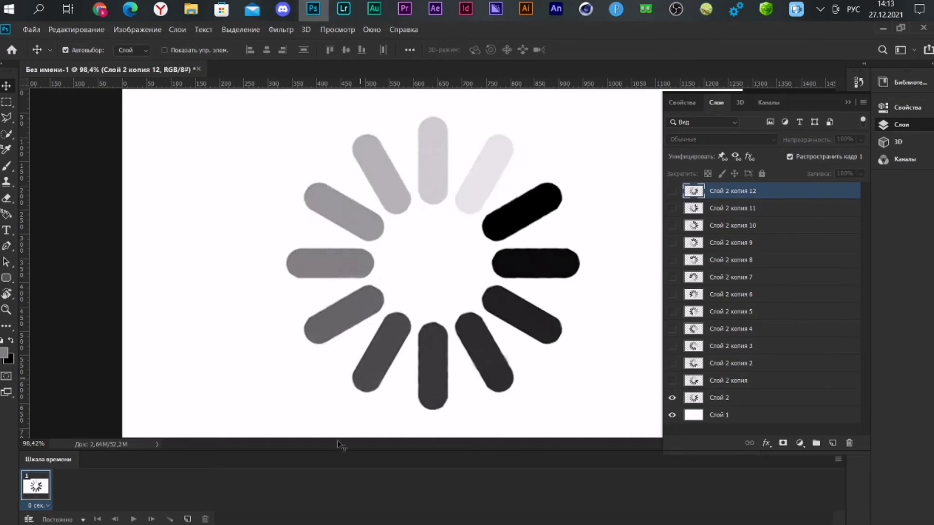
left_click(188, 520)
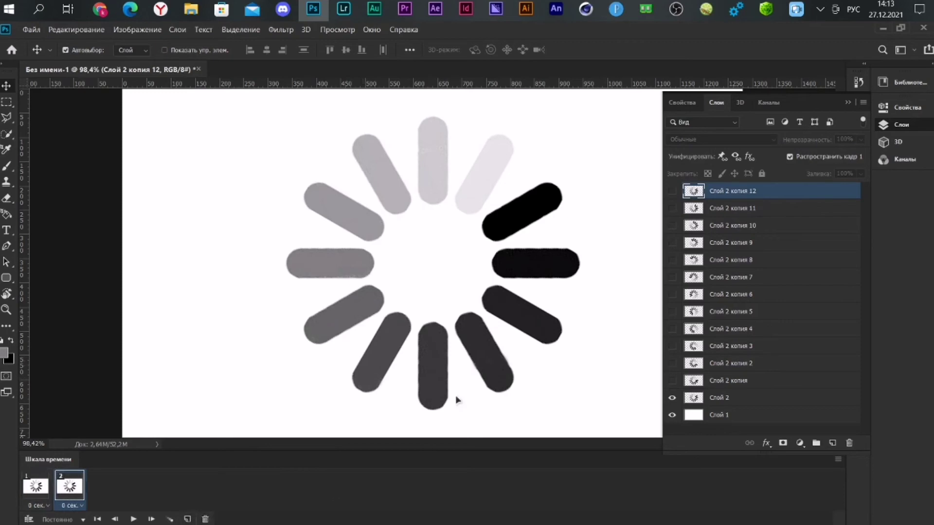
left_click(672, 381)
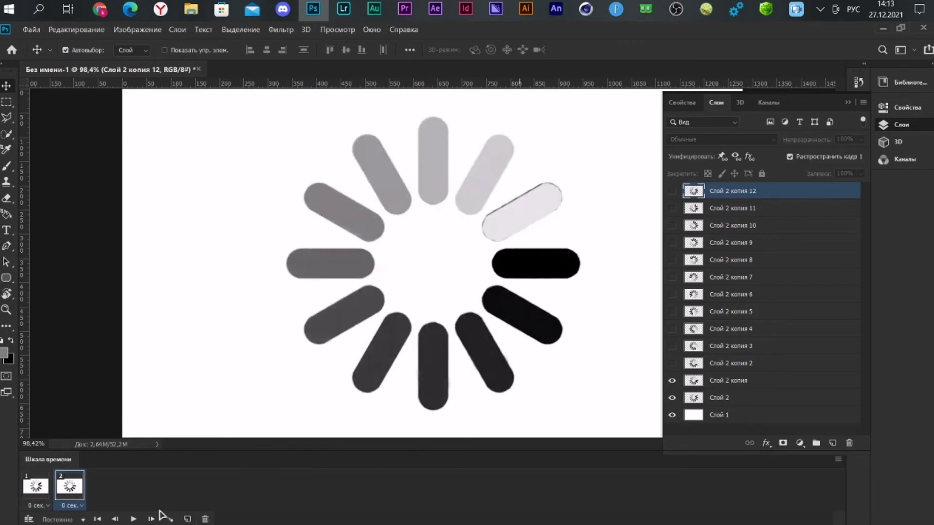
left_click(187, 519)
left_click(681, 364)
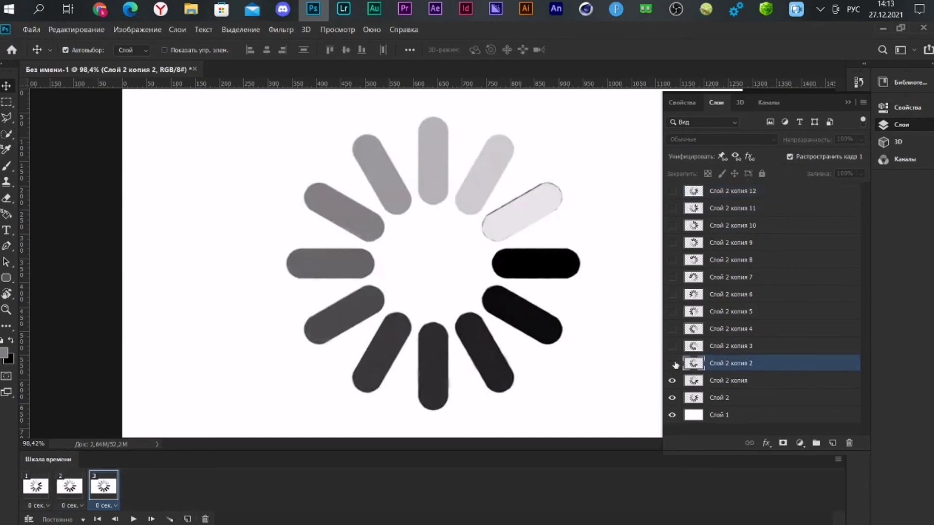
left_click(187, 519)
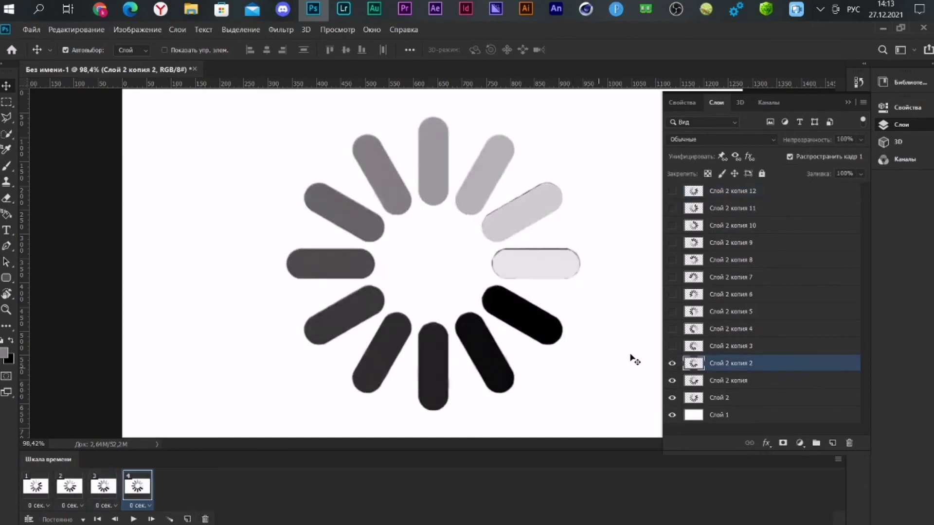
left_click(672, 346)
left_click(187, 519)
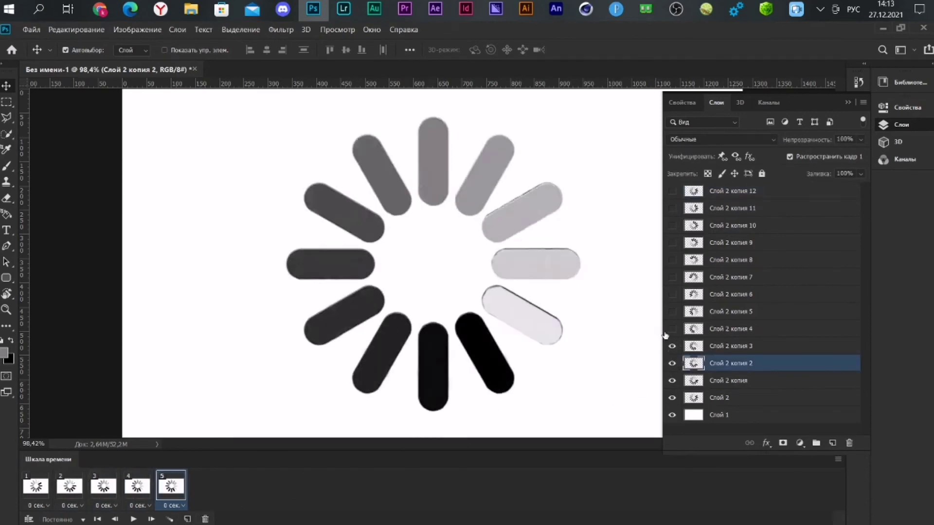
left_click(672, 329)
left_click(188, 519)
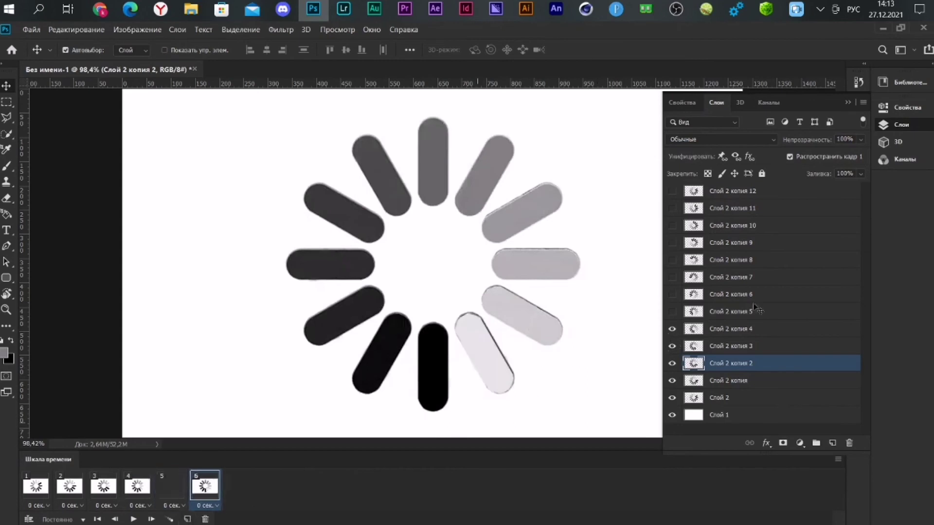
left_click(672, 312)
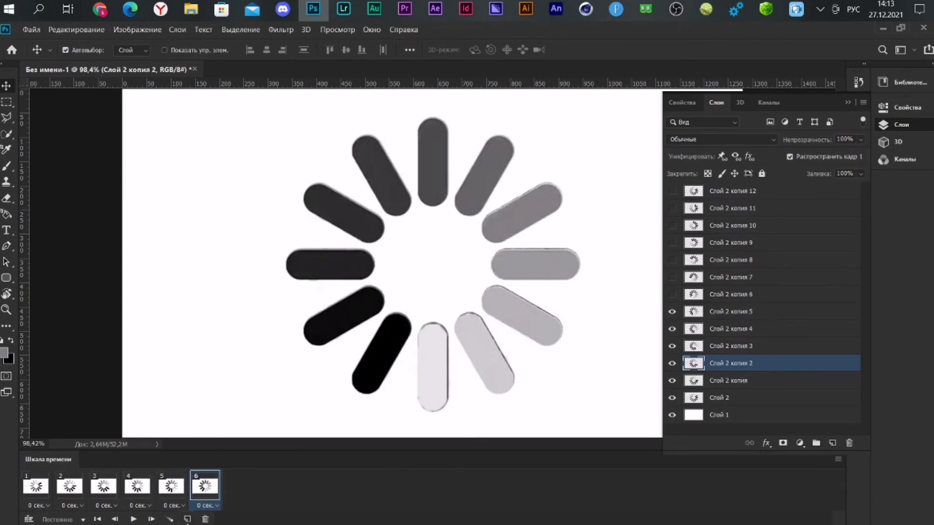
left_click(188, 519)
left_click(673, 294)
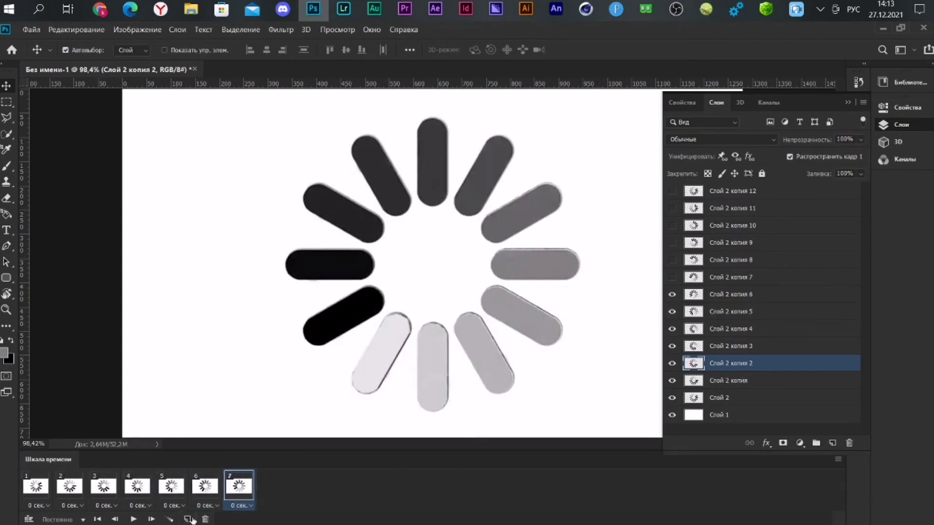
- Build frames 8–13, each revealing the next copy, Слой 2 копия 7 through копия 12
left_click(188, 519)
left_click(672, 278)
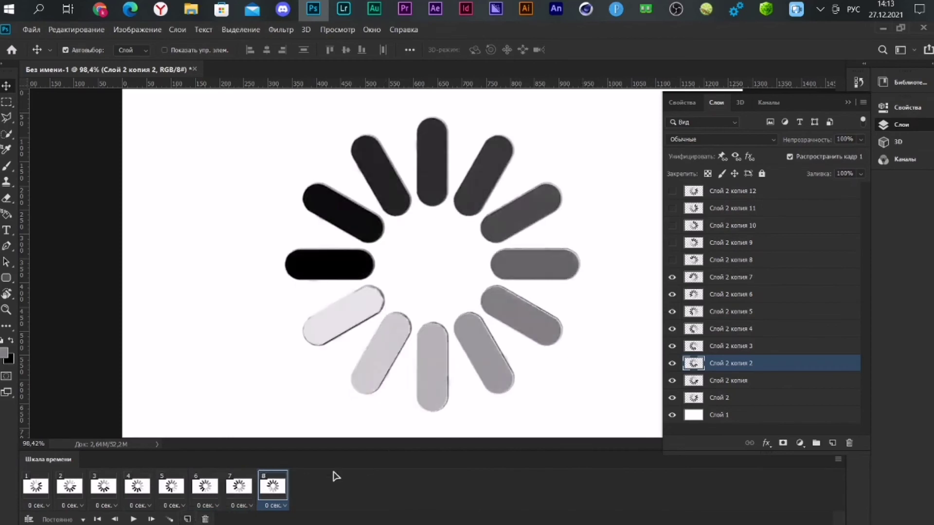
left_click(188, 519)
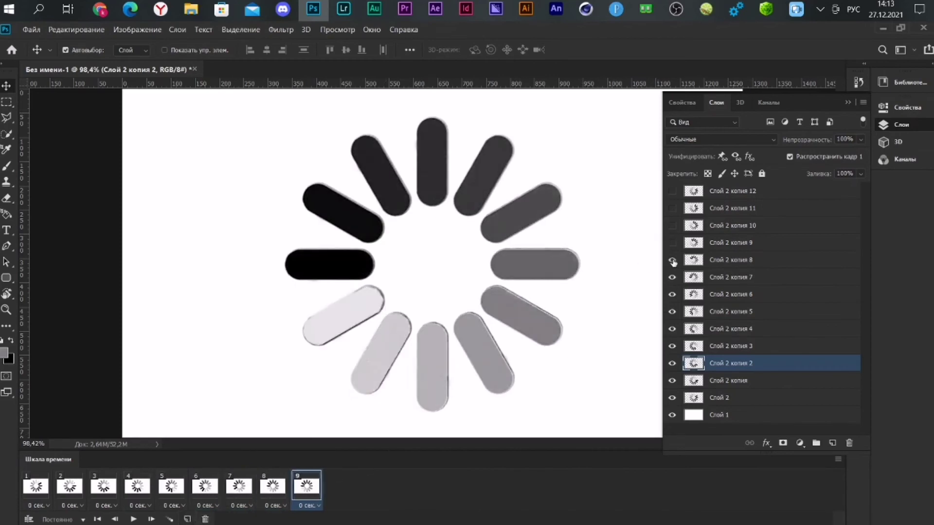
left_click(673, 260)
left_click(188, 519)
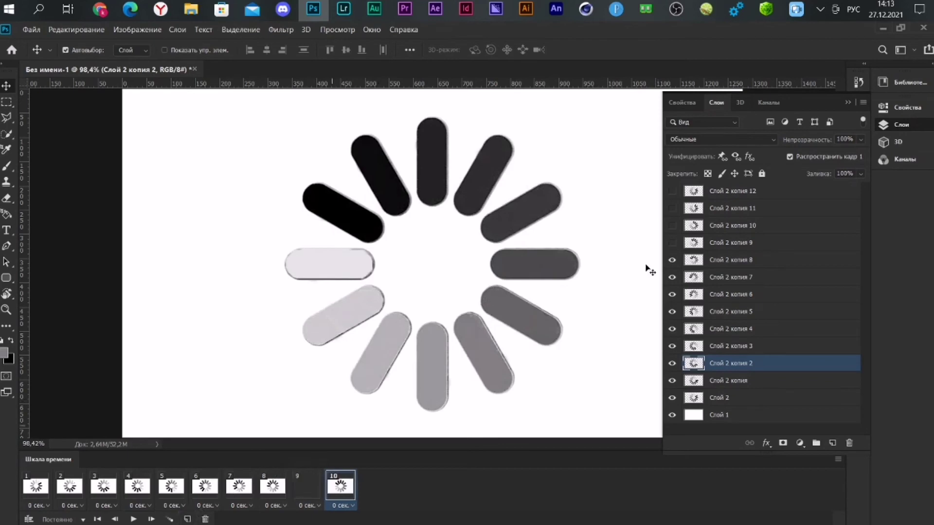
left_click(672, 243)
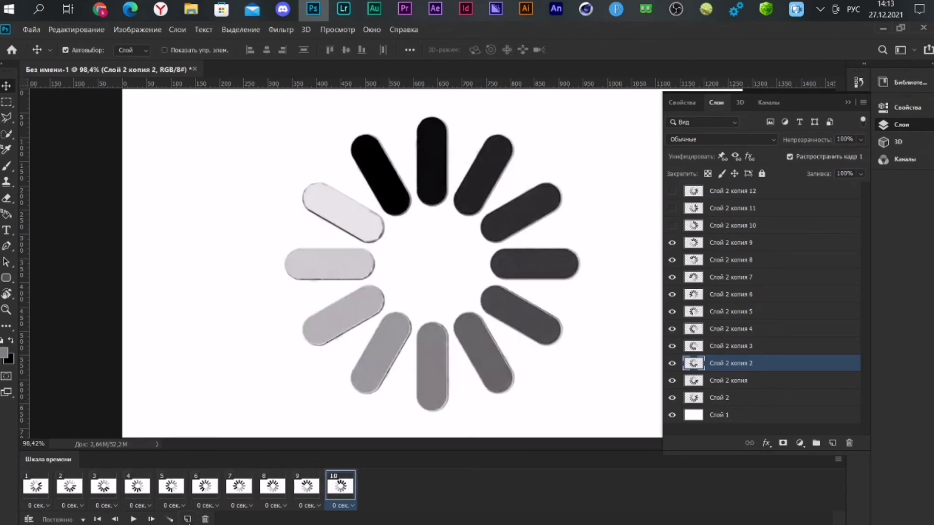
left_click(188, 520)
left_click(673, 226)
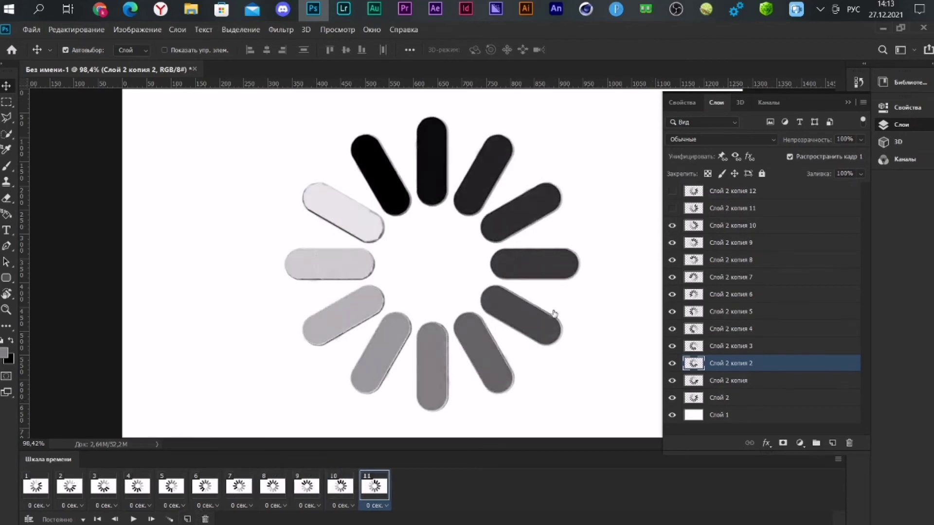
left_click(187, 519)
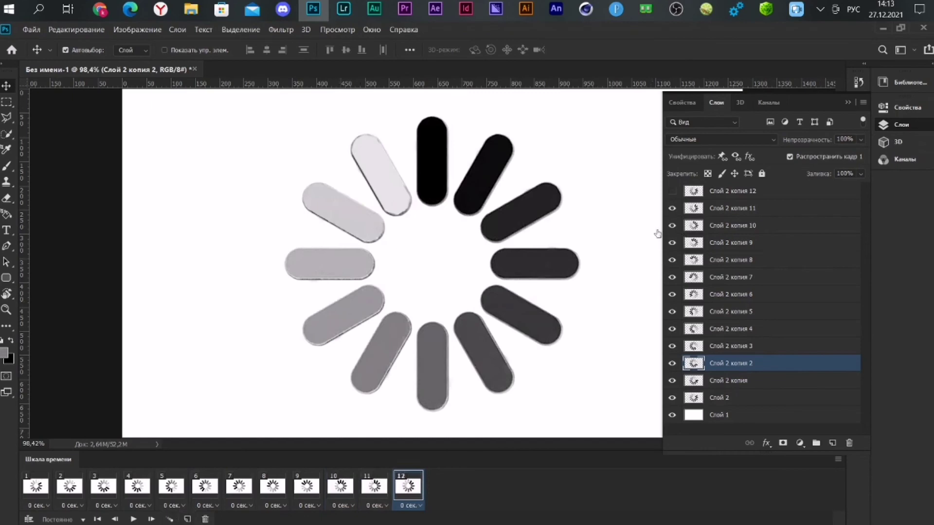
left_click(673, 210)
left_click(188, 519)
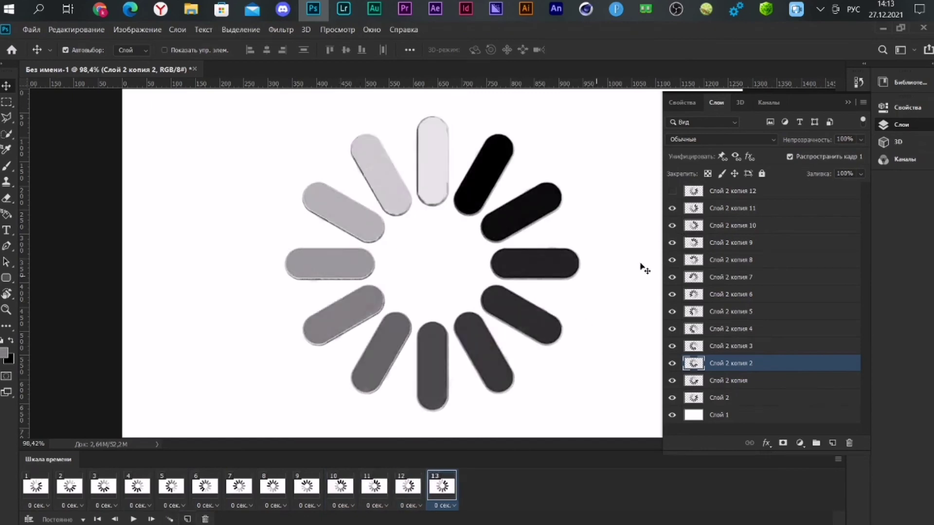
left_click(672, 193)
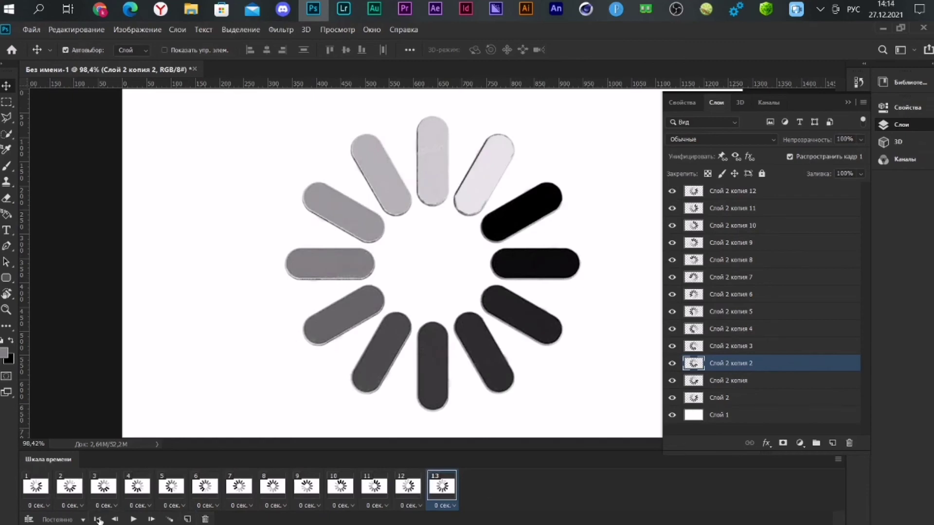
left_click(97, 519)
left_click(134, 520)
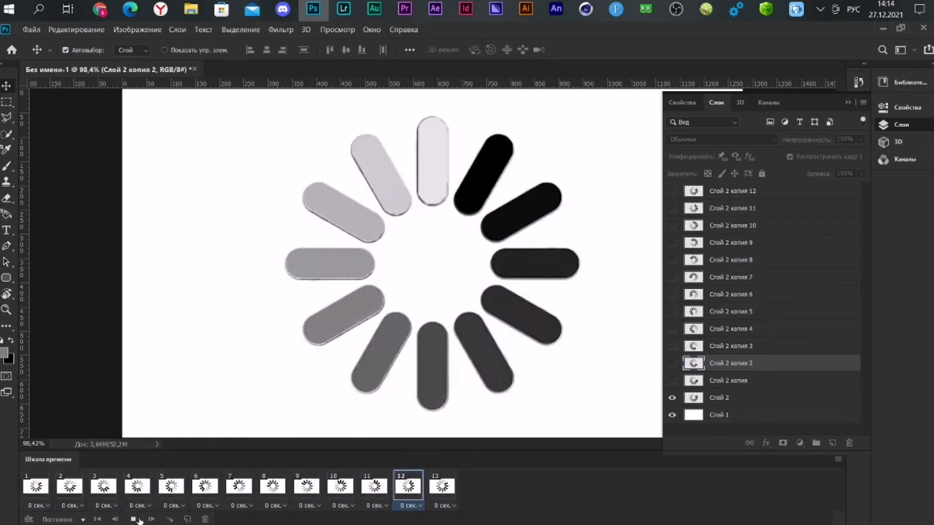
- Stop playback, set all thirteen frames' delay to 0,2 seconds, then reselect frame 1
left_click(57, 493)
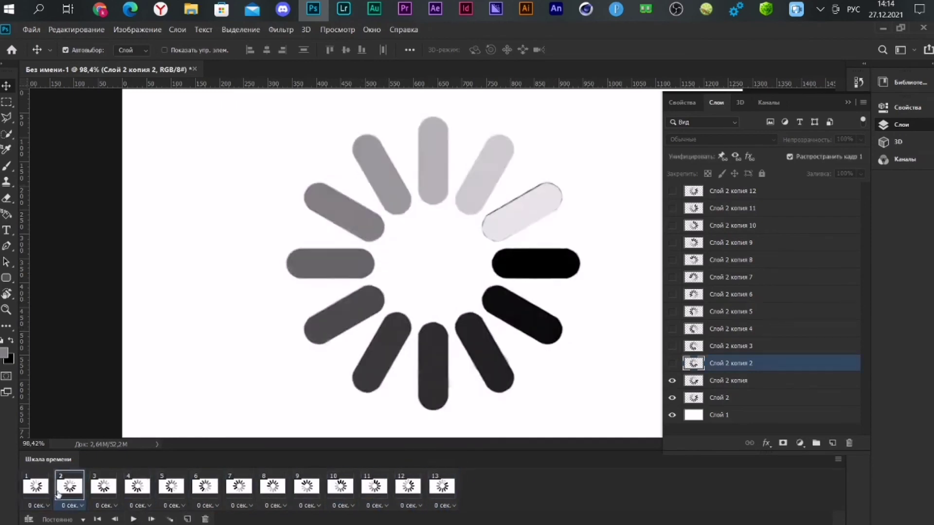
left_click(440, 489, "shift")
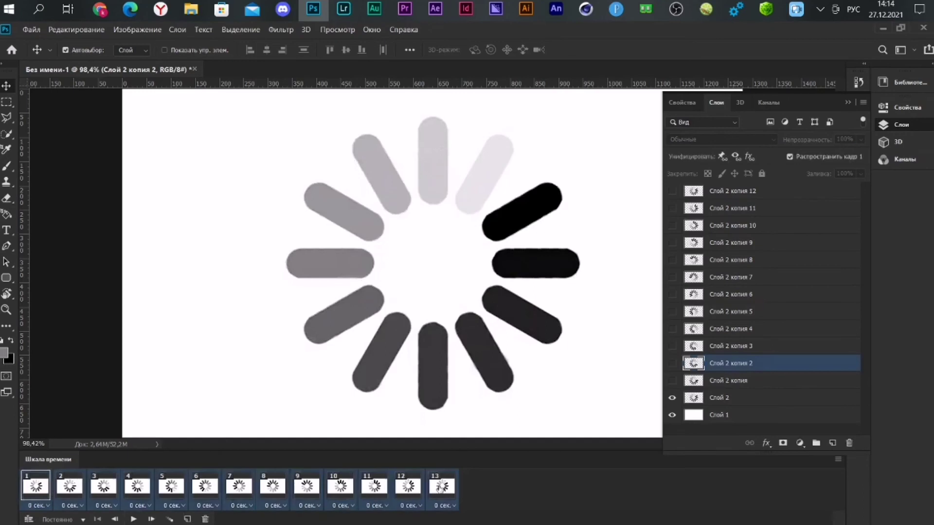
left_click(48, 507)
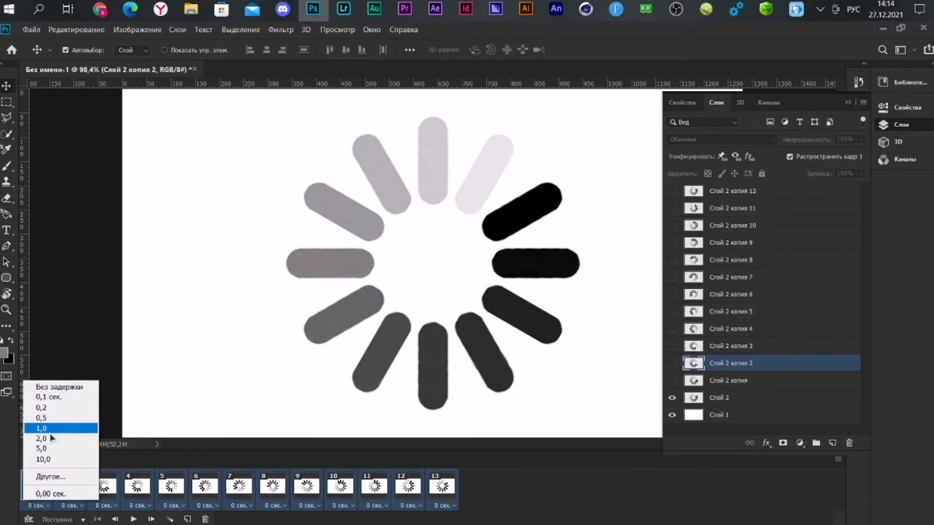
left_click(45, 409)
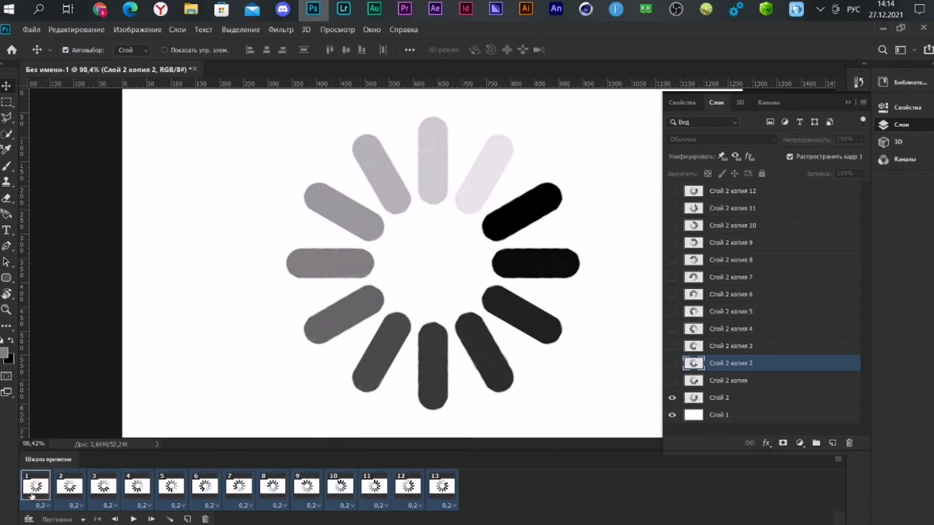
left_click(32, 495)
left_click(133, 519)
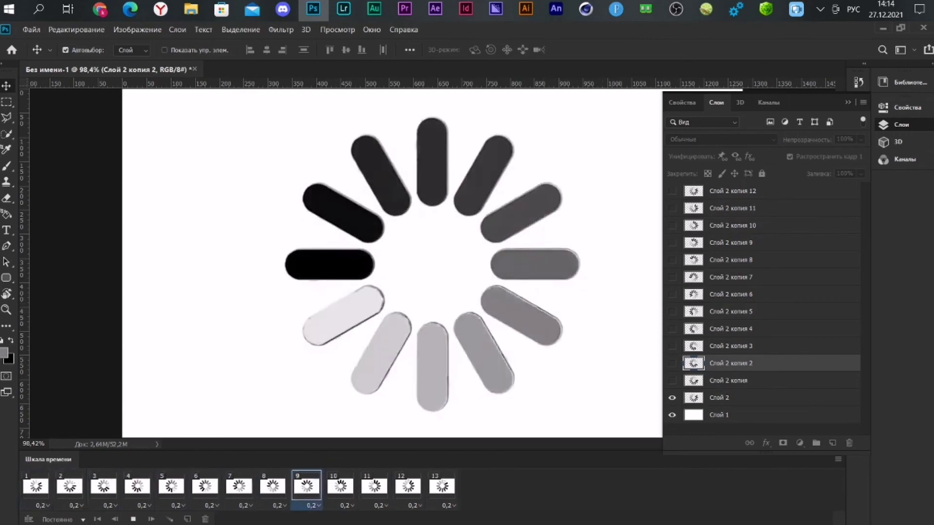
left_click(134, 519)
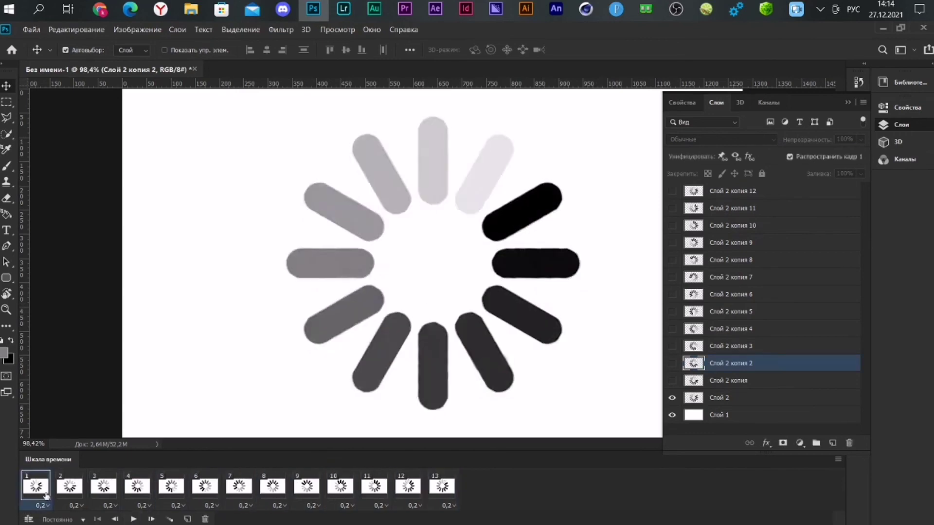
left_click(444, 492, "shift")
left_click(44, 506)
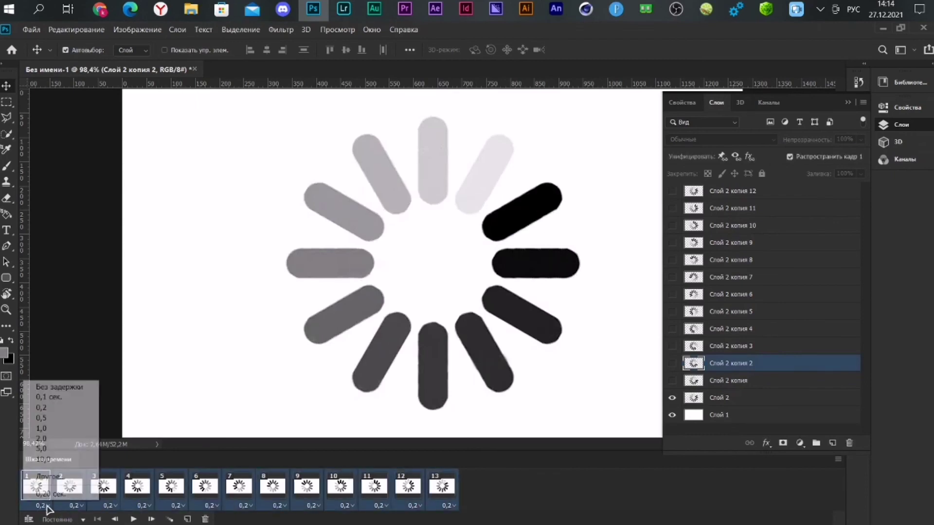
left_click(50, 478)
type("0,5")
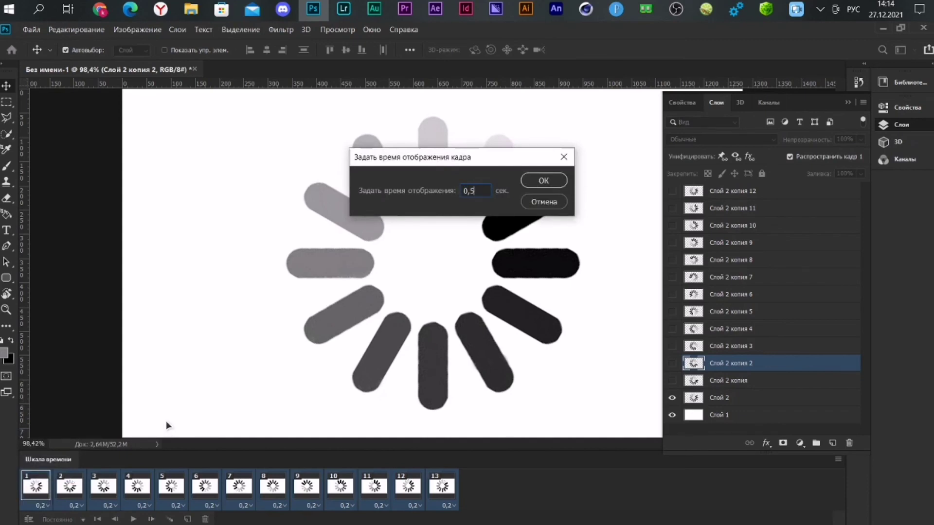
left_click(547, 181)
left_click(58, 519)
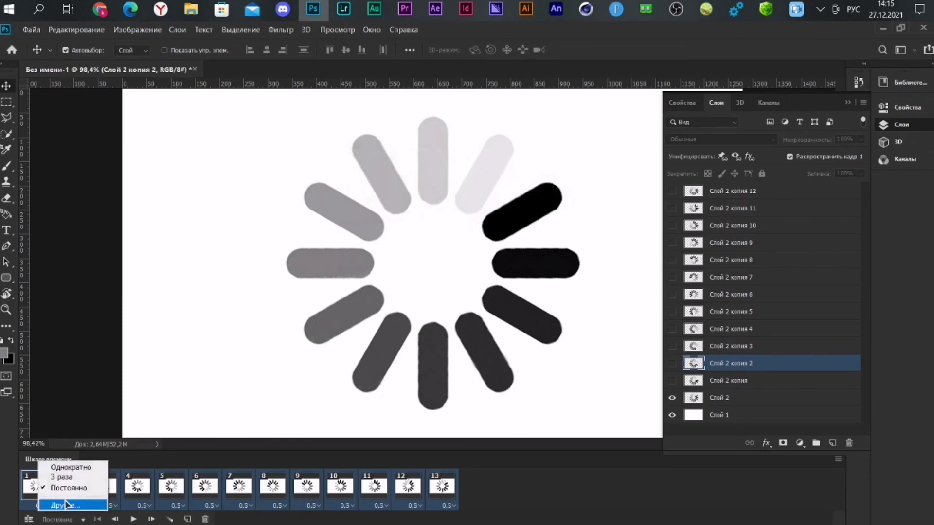
left_click(74, 494)
left_click(27, 492)
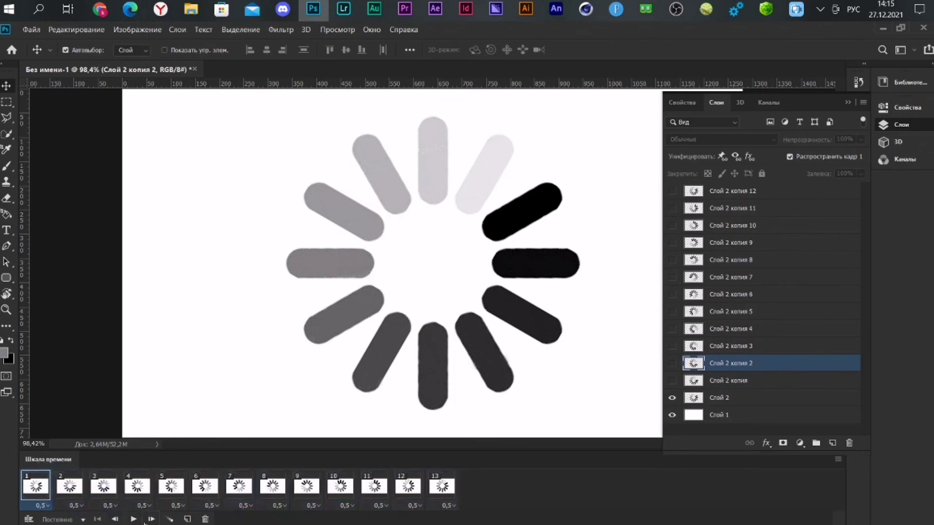
left_click(134, 520)
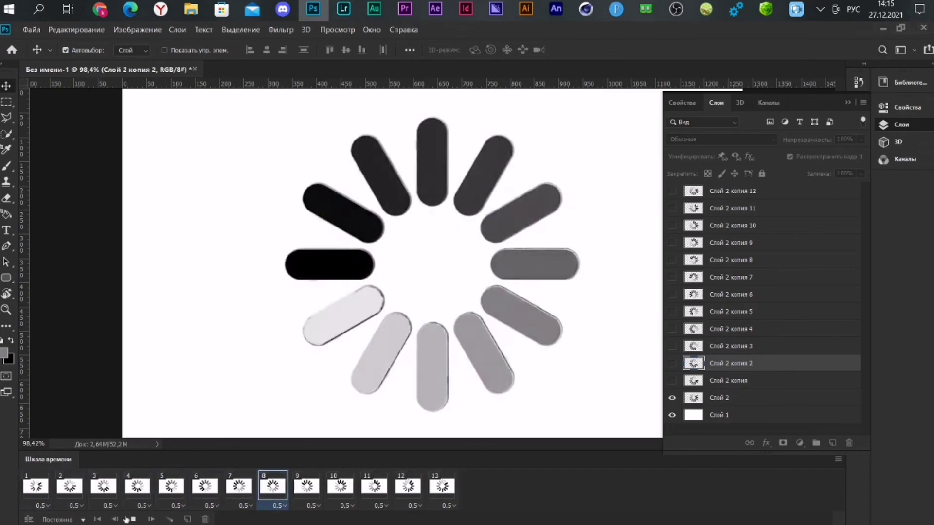
key("space")
left_click(43, 497)
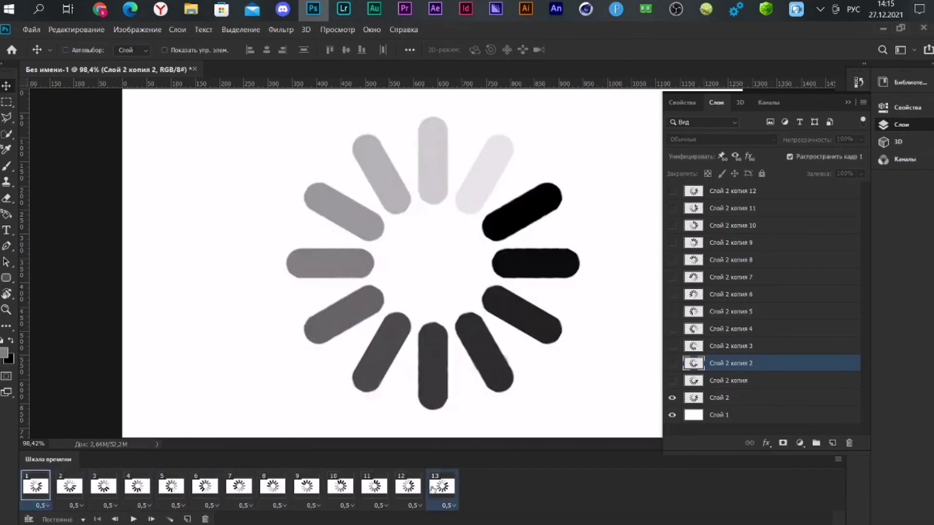
left_click(440, 487)
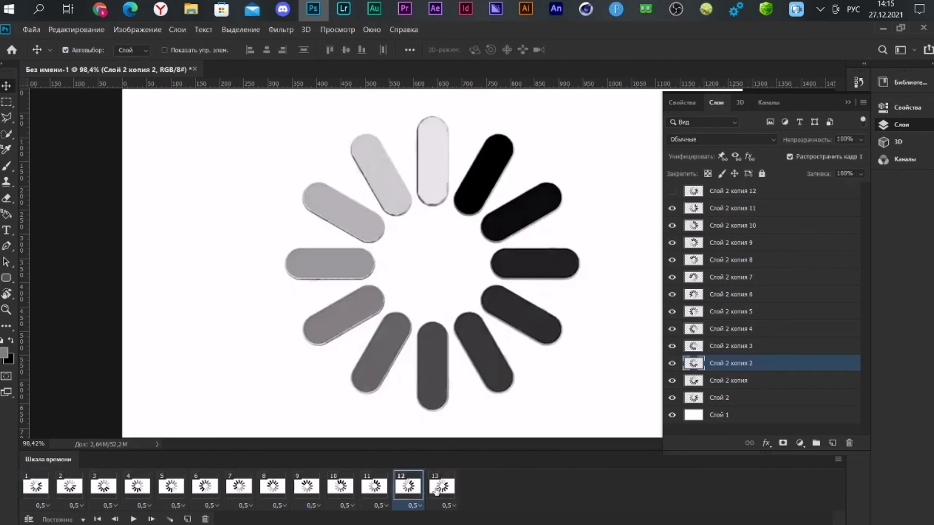
left_click(42, 498, "shift")
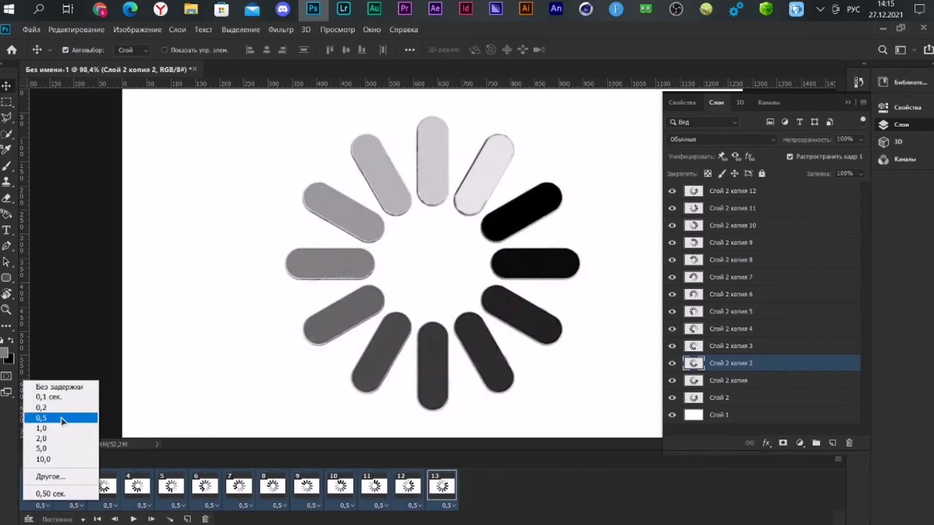
left_click(54, 408)
left_click(132, 519)
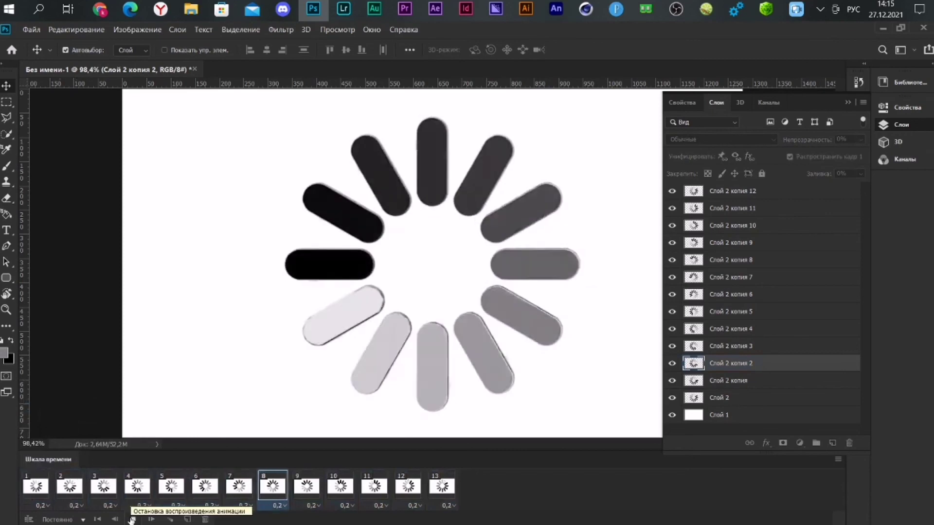
left_click(134, 520)
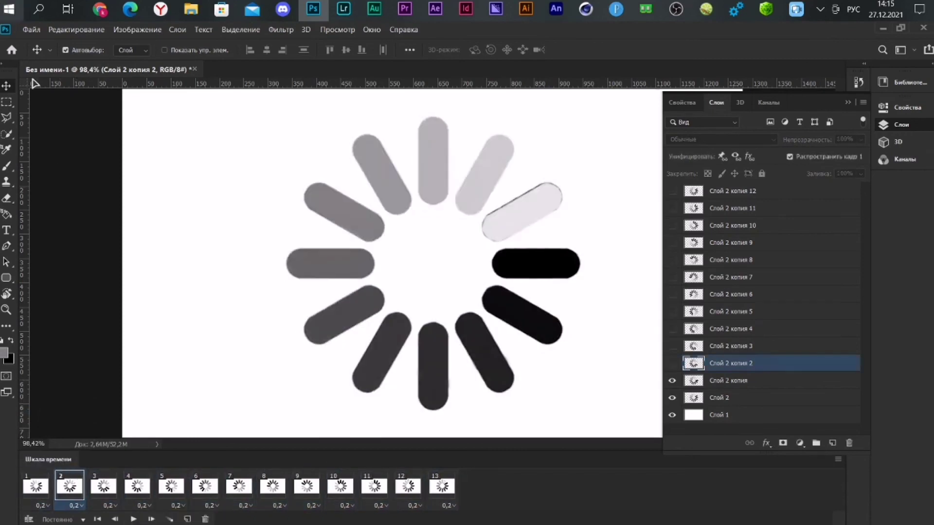
left_click(31, 30)
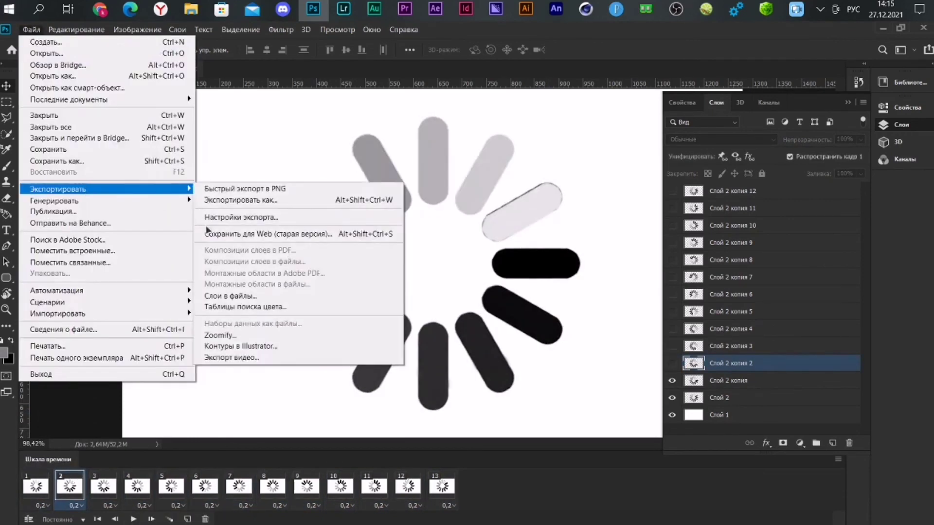
left_click(211, 230)
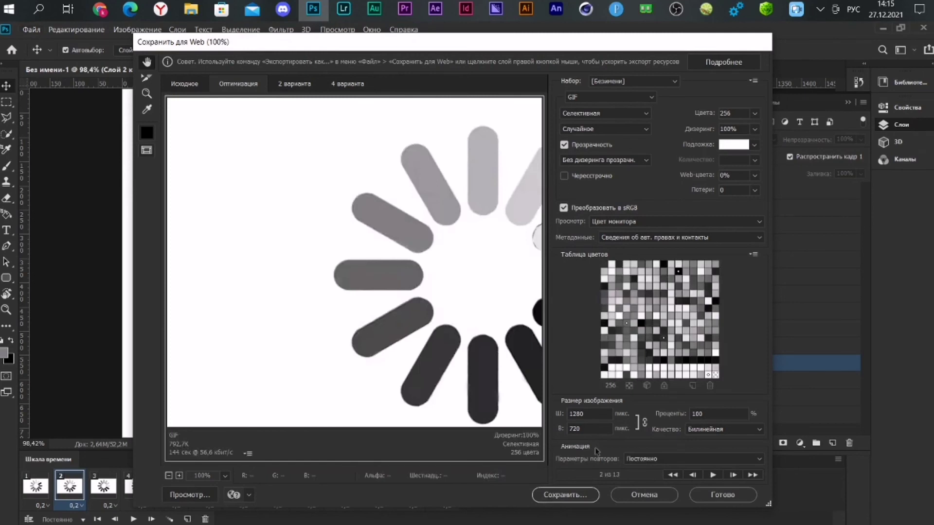
left_click(584, 494)
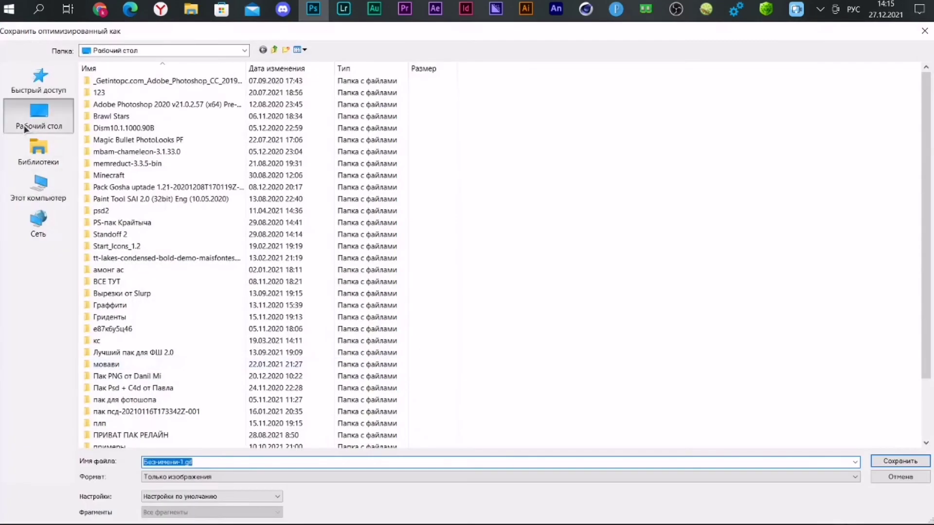
left_click(28, 119)
type("456464564564556654")
left_click(883, 462)
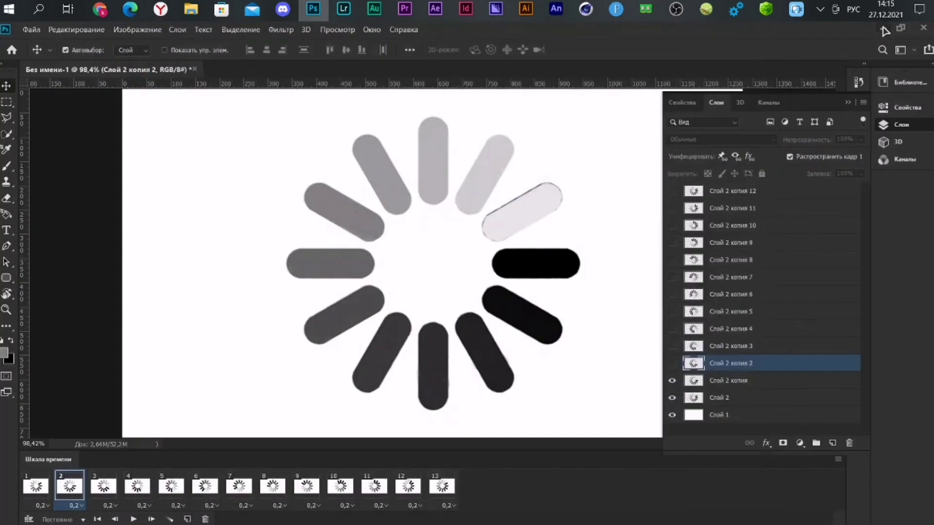
- Minimize Photoshop, the screen recorder and the browser, then open the exported GIF from the desktop
left_click(883, 29)
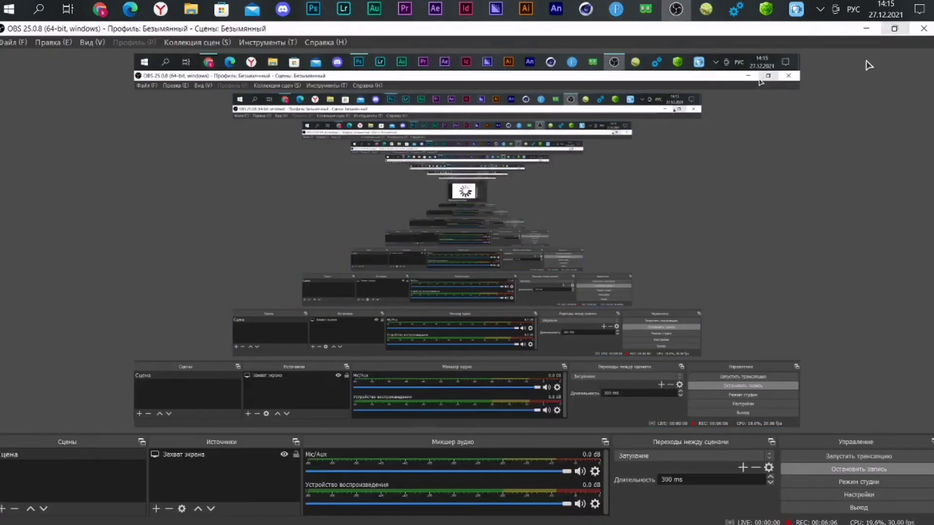
left_click(869, 28)
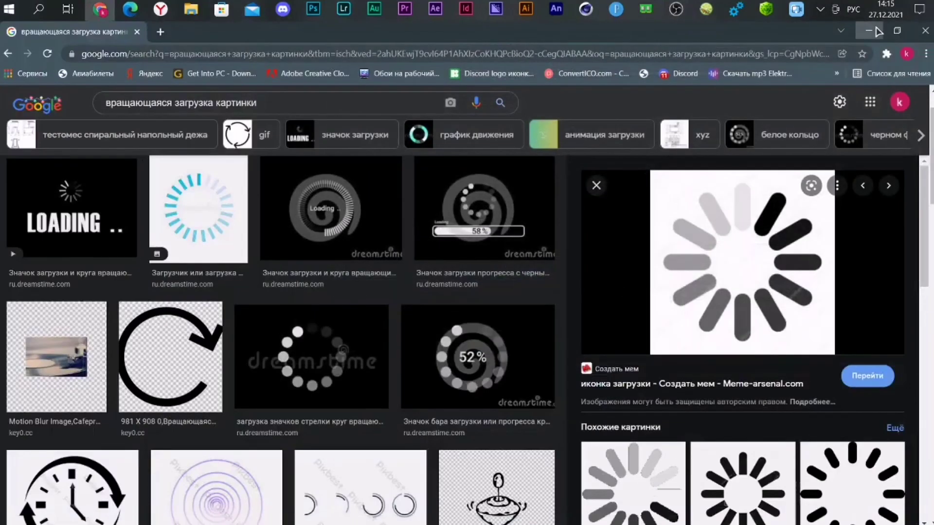
left_click(869, 30)
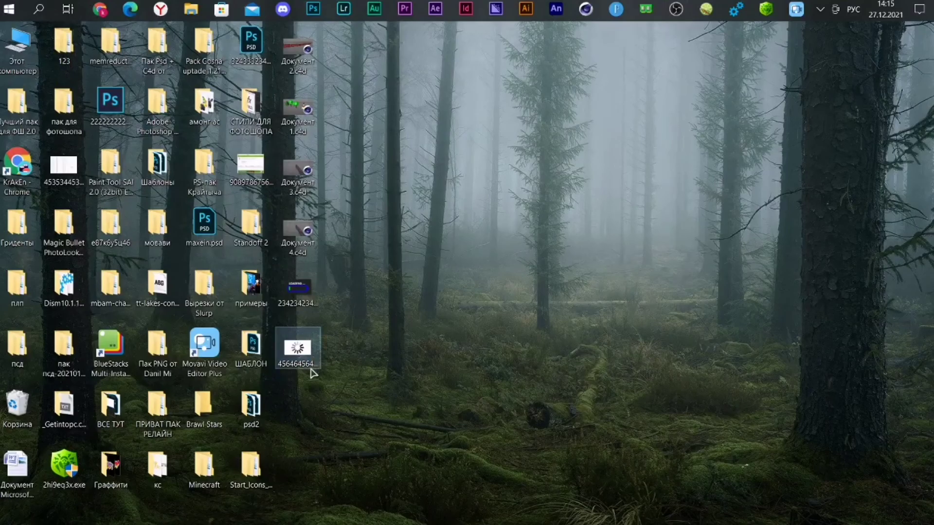
double_click(312, 361)
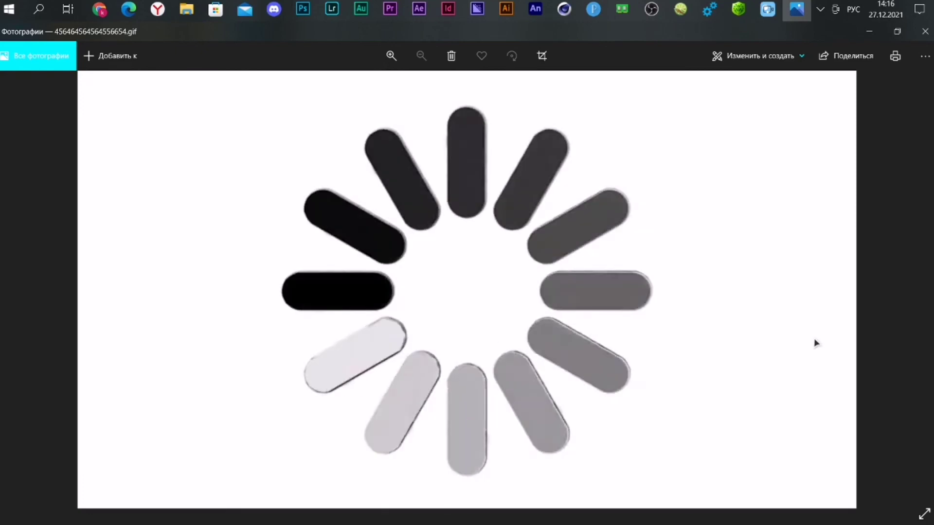
- Close the Photos viewer once the spinner GIF has played
left_click(926, 33)
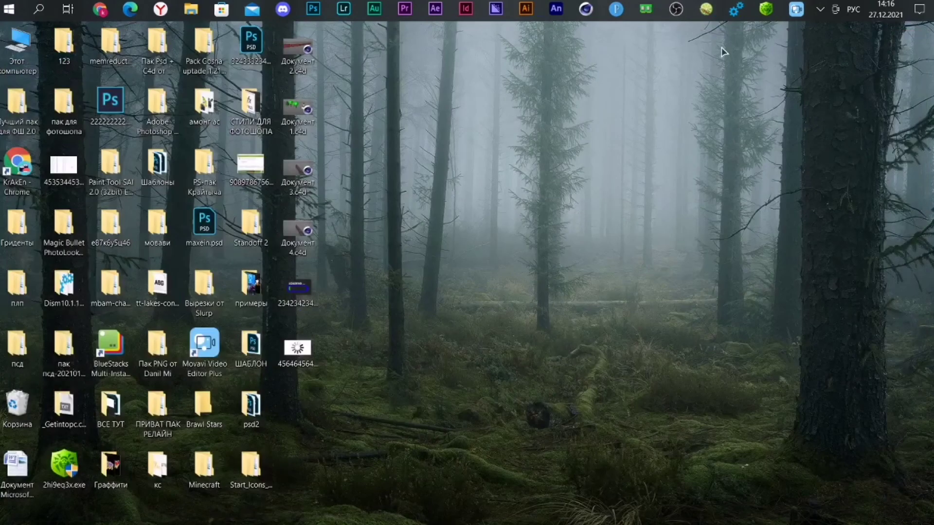
left_click(677, 10)
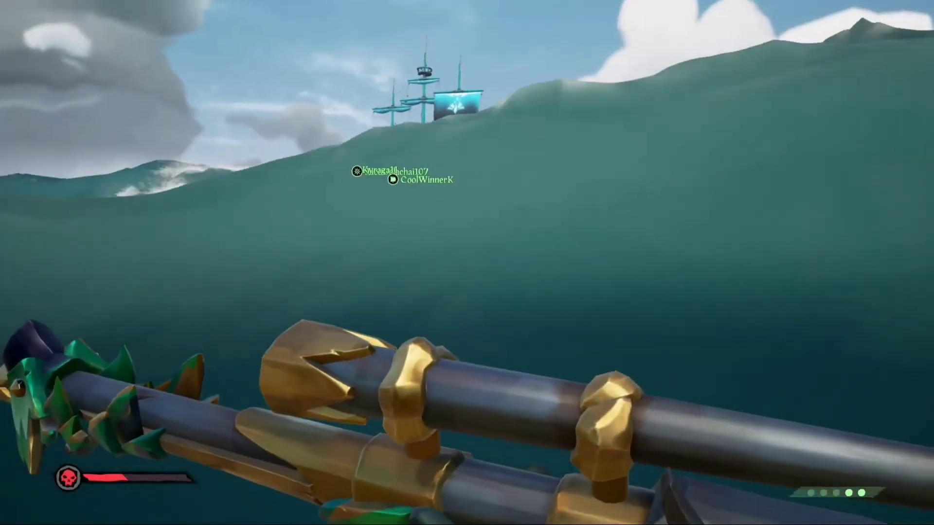